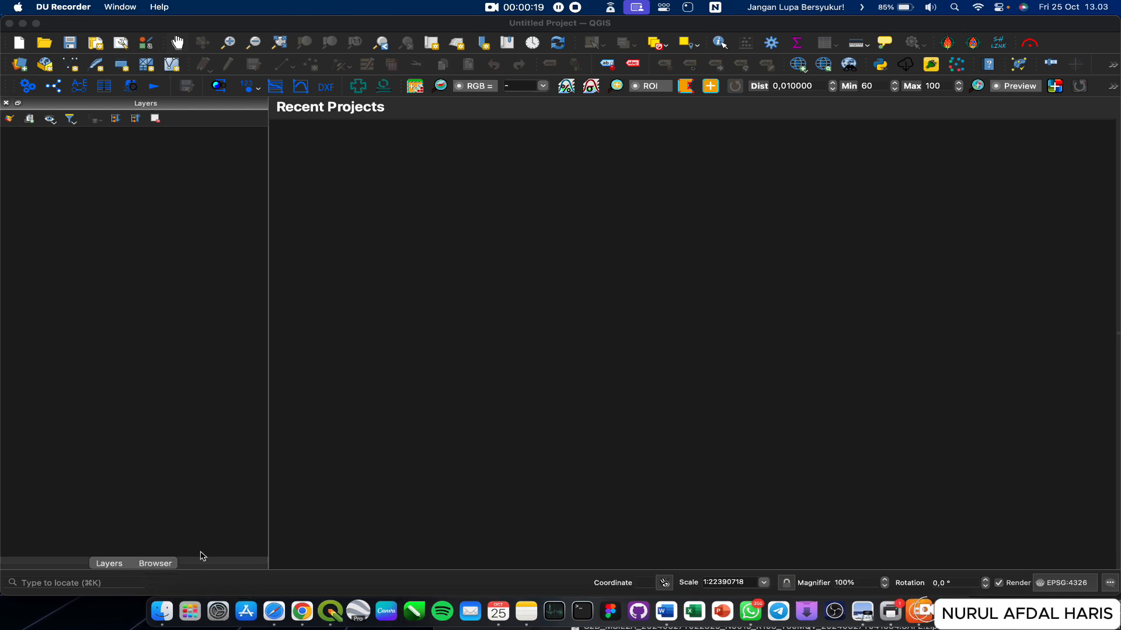
# Open the Documents folder in Finder and locate the Sentinel-2 SAFE folder and its ZIP archive under Pengantar SaIG
pyautogui.click(162, 611)
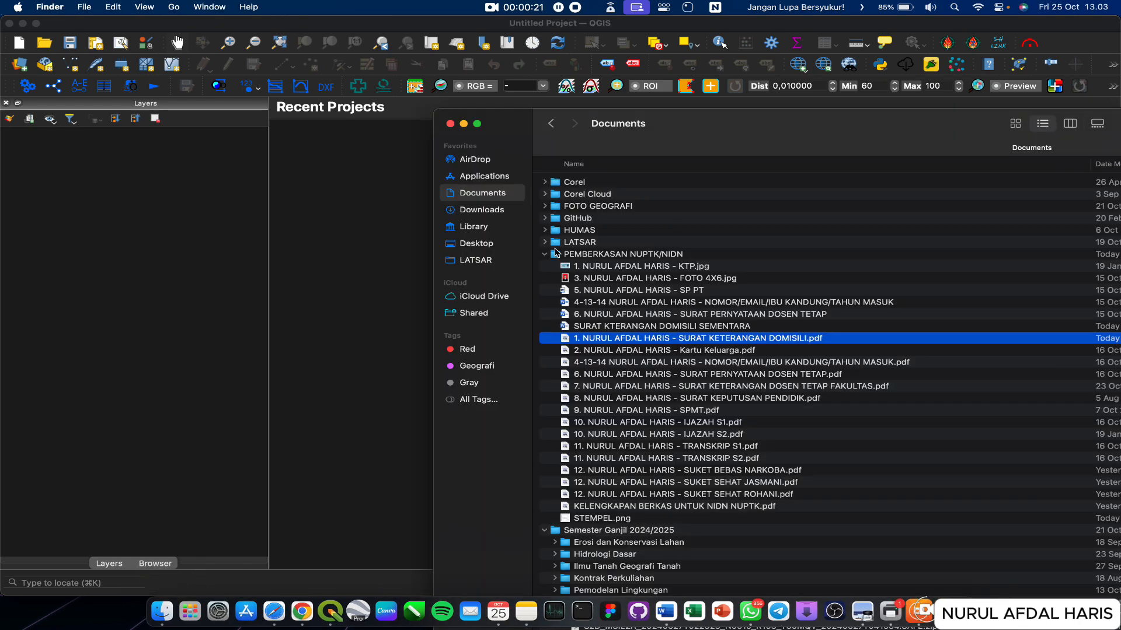
pyautogui.click(555, 253)
pyautogui.click(545, 254)
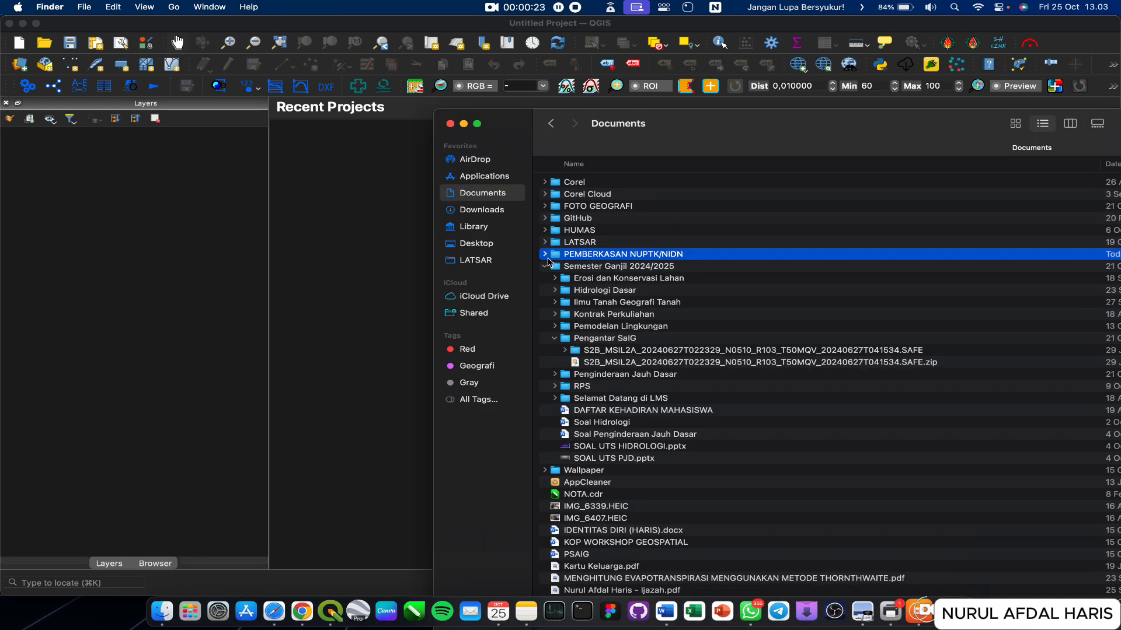
pyautogui.click(598, 352)
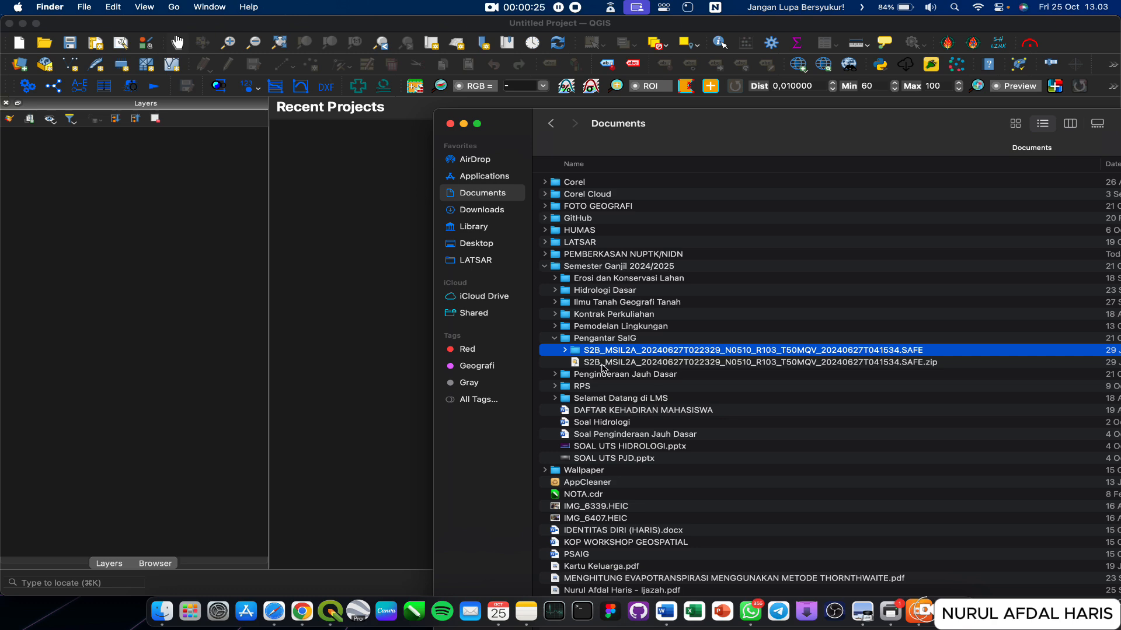
pyautogui.click(602, 364)
pyautogui.doubleClick(661, 123)
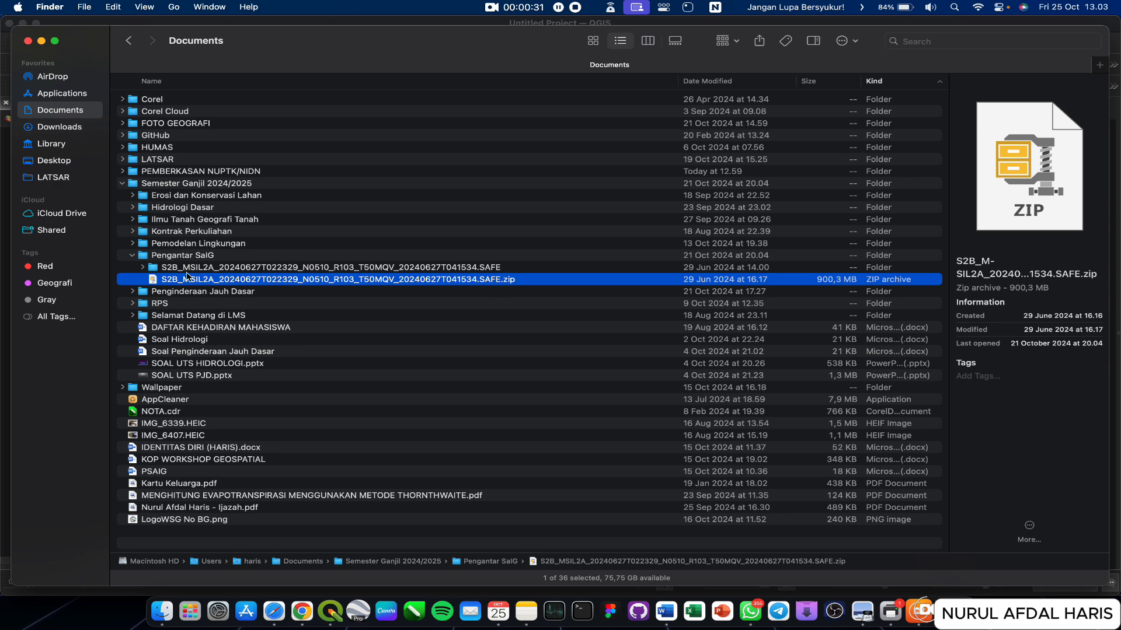
# Examine the SAFE folder's structure through GRANULE and IMG_DATA, leaving the R10m, R20m and R60m resolution folders collapsed
pyautogui.click(167, 269)
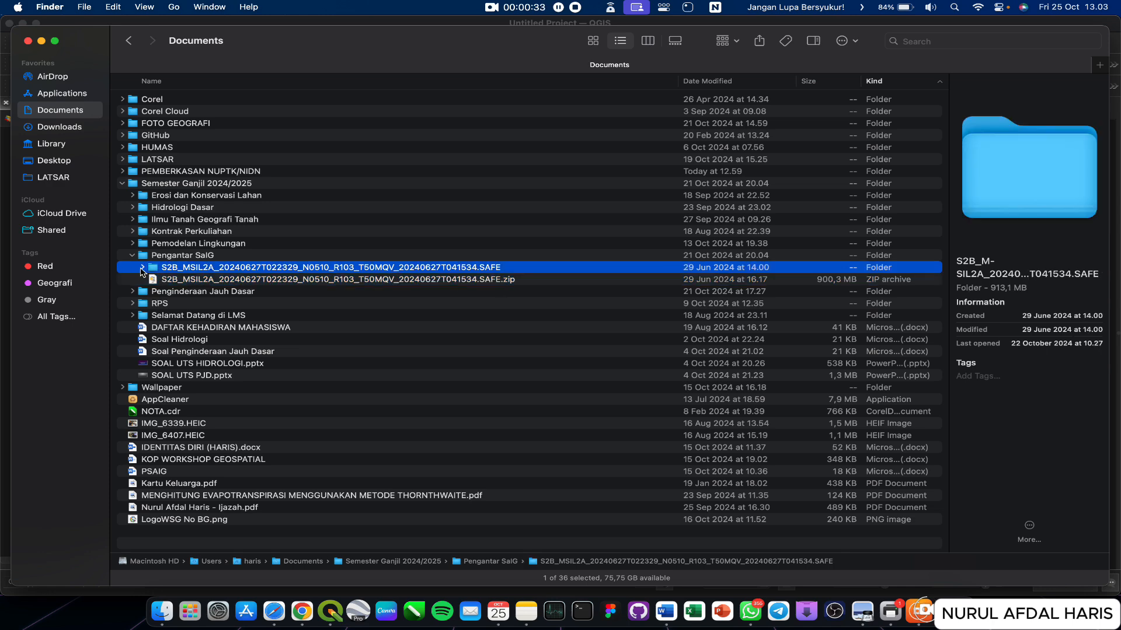
pyautogui.click(141, 269)
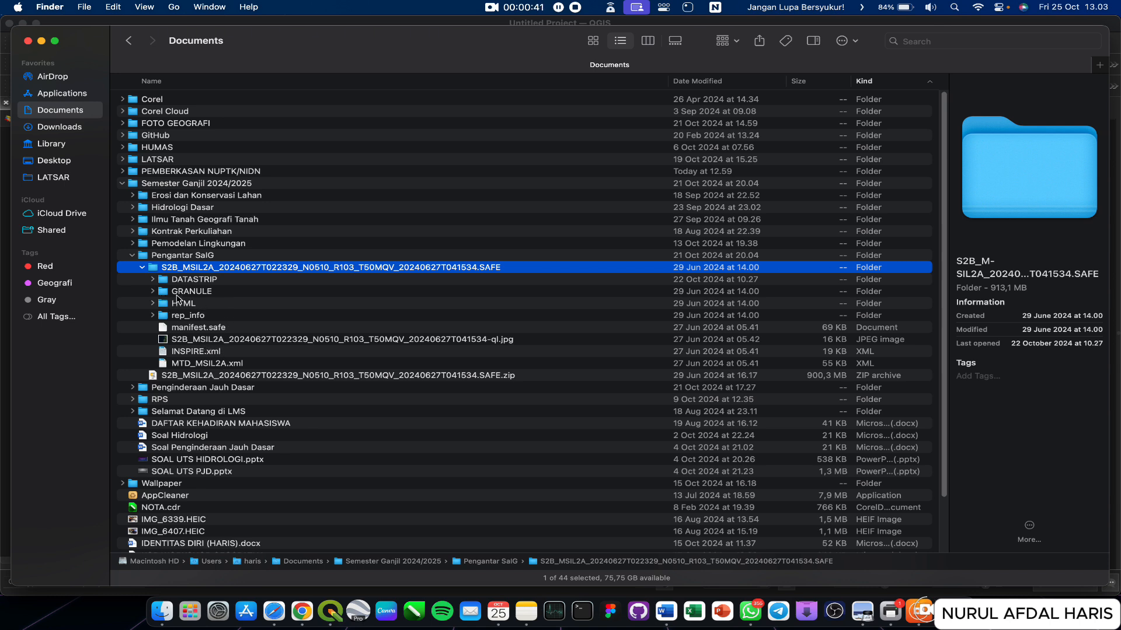
pyautogui.click(176, 295)
pyautogui.click(152, 292)
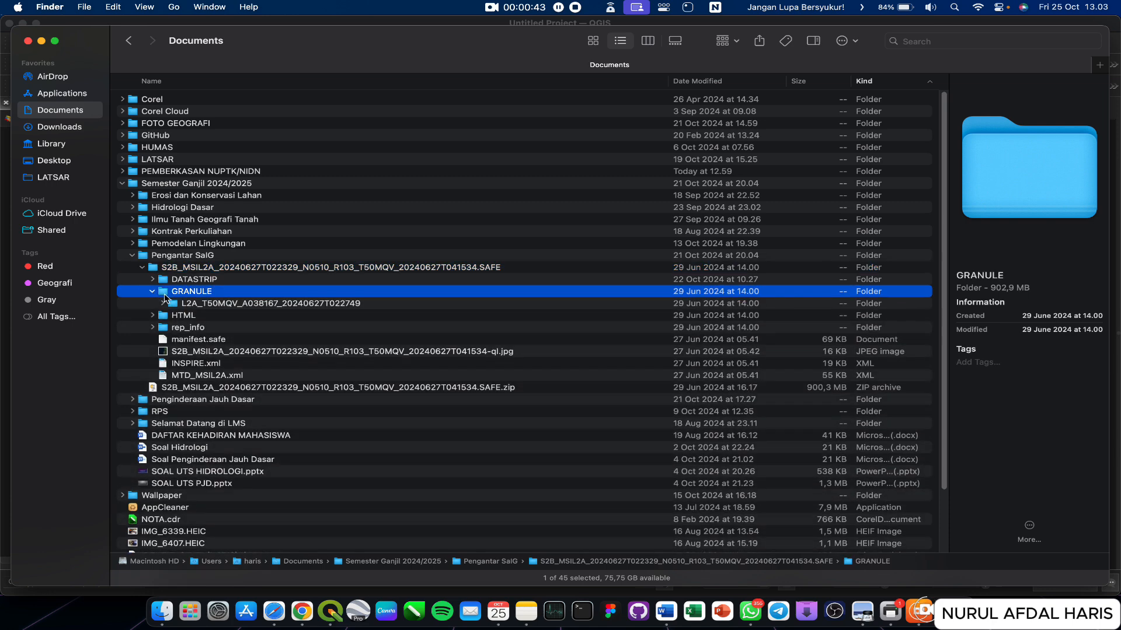
pyautogui.click(164, 303)
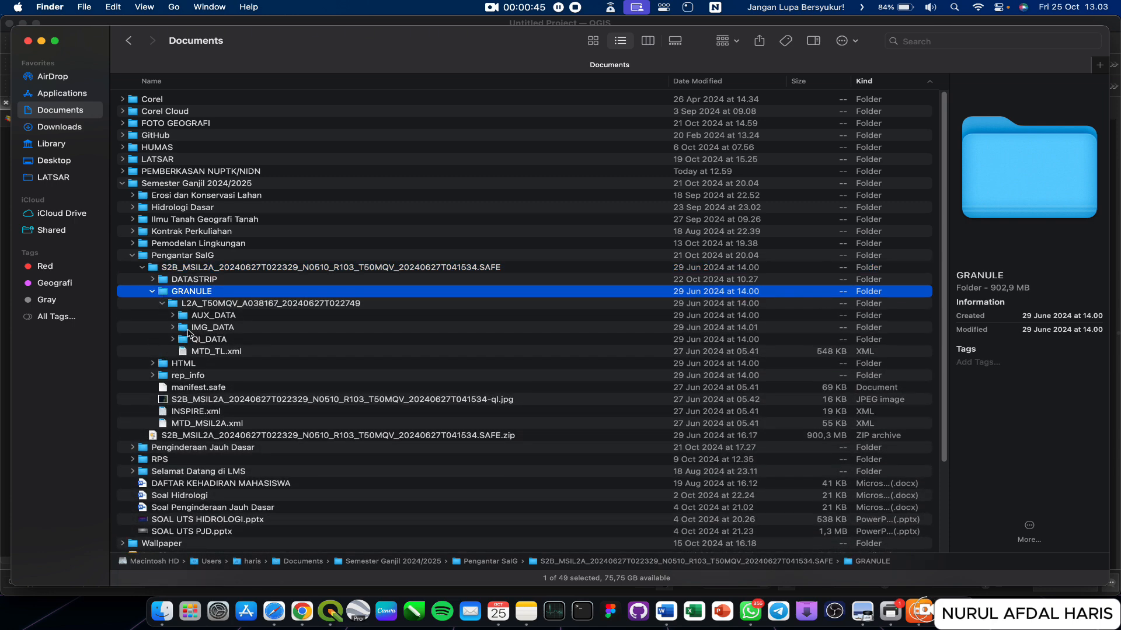
pyautogui.click(196, 330)
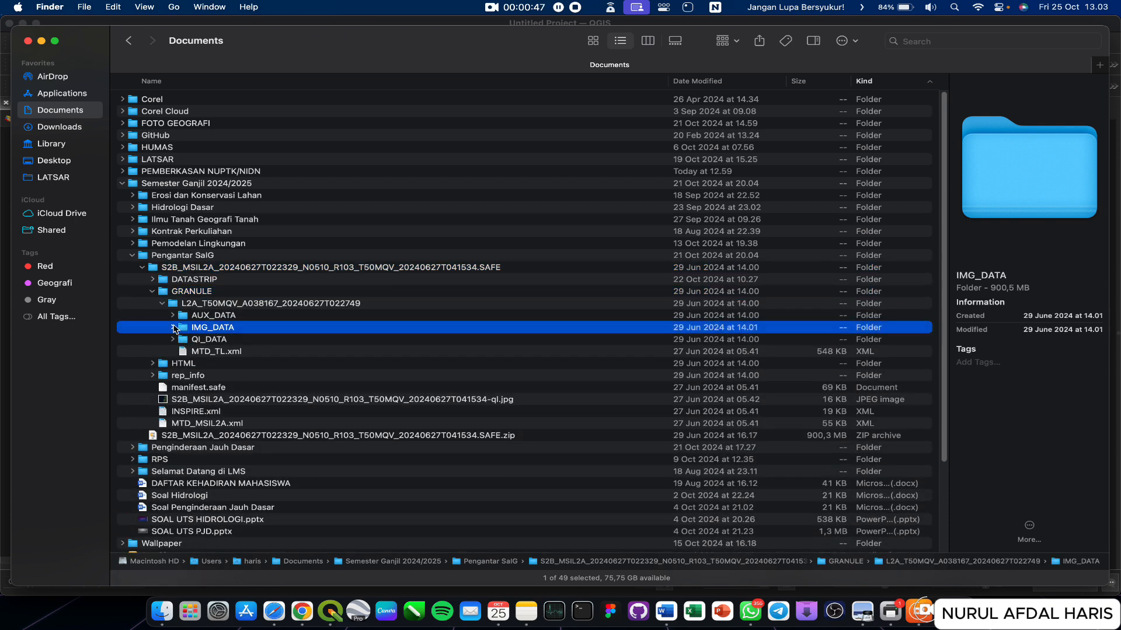
pyautogui.click(174, 328)
pyautogui.click(182, 351)
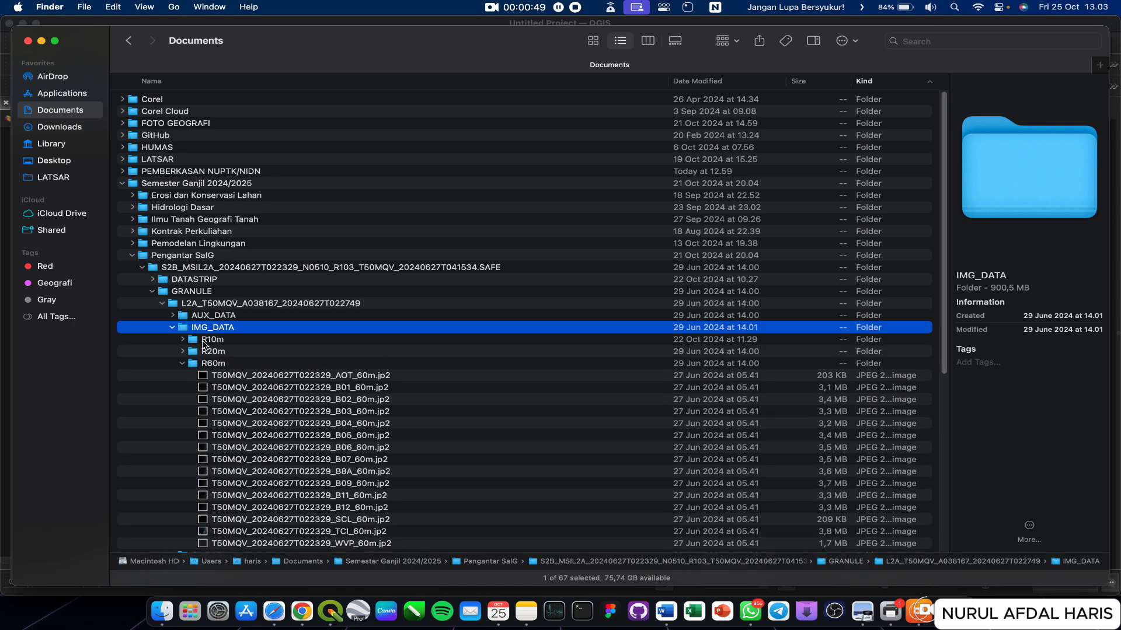
pyautogui.click(190, 364)
pyautogui.click(183, 363)
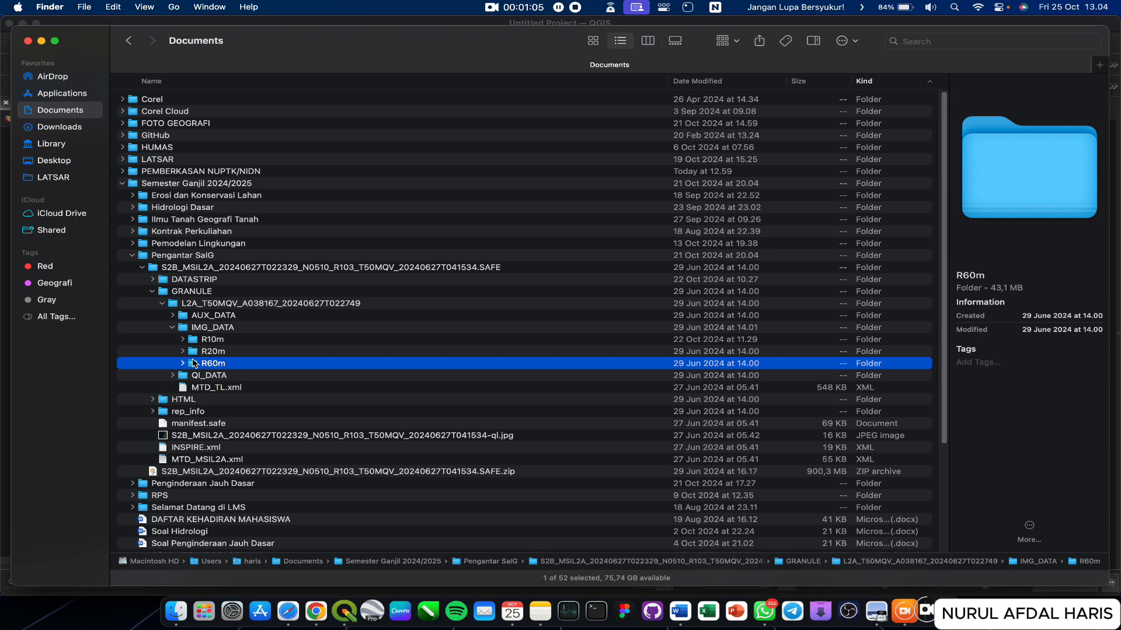
# Switch to QGIS and start adding a raster layer, opening the file chooser for the raster dataset
pyautogui.click(300, 25)
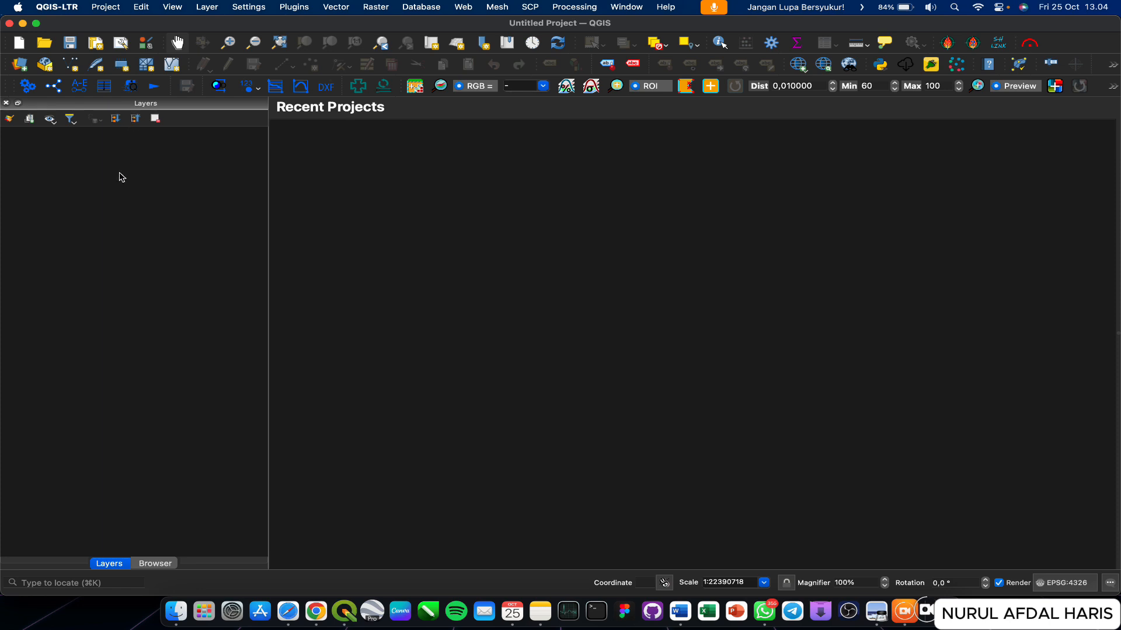
pyautogui.click(207, 7)
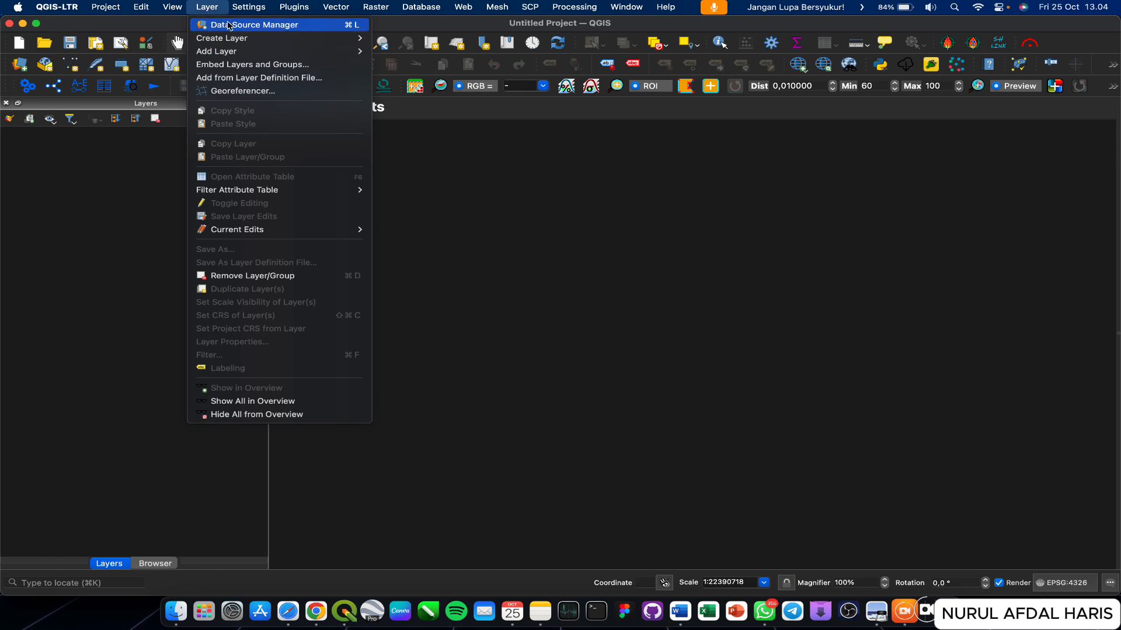
pyautogui.moveTo(275, 53)
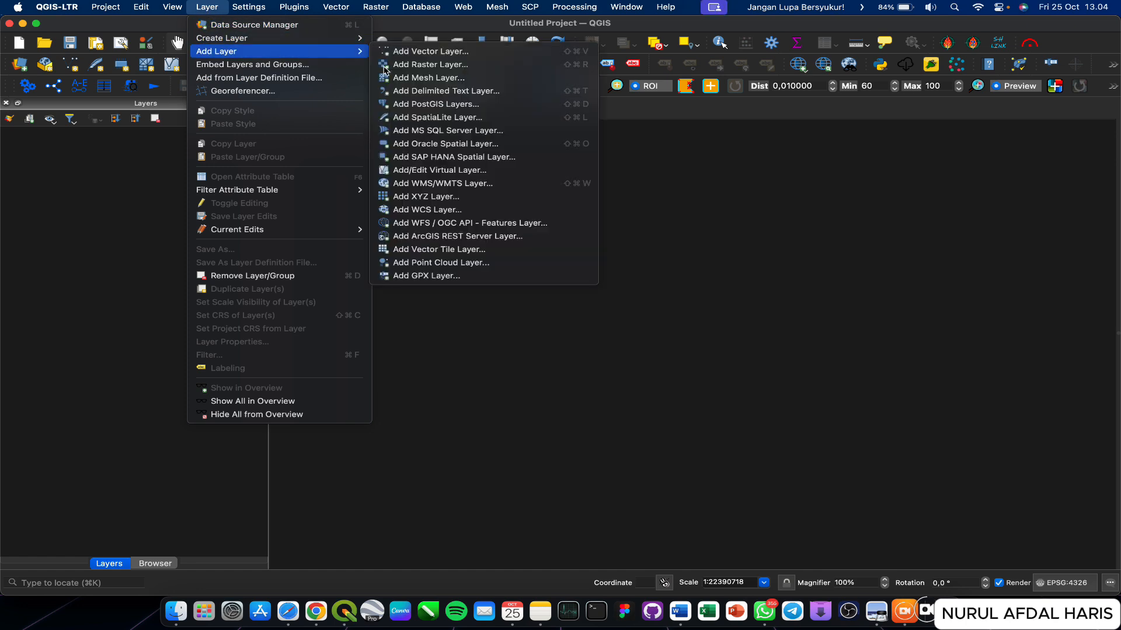
pyautogui.click(446, 71)
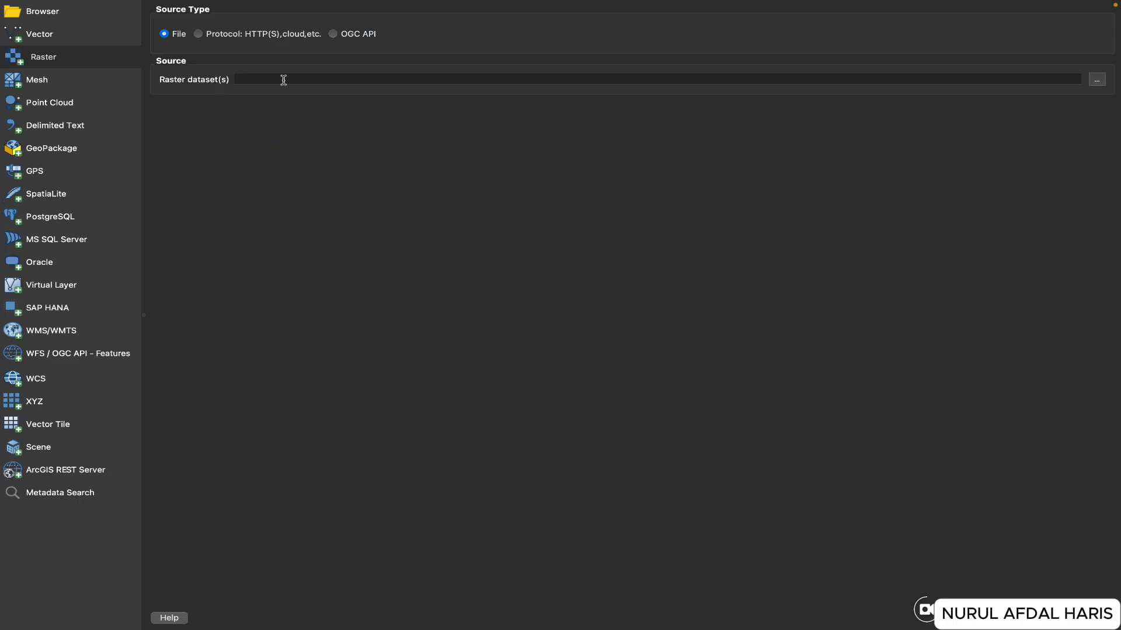
pyautogui.click(1097, 80)
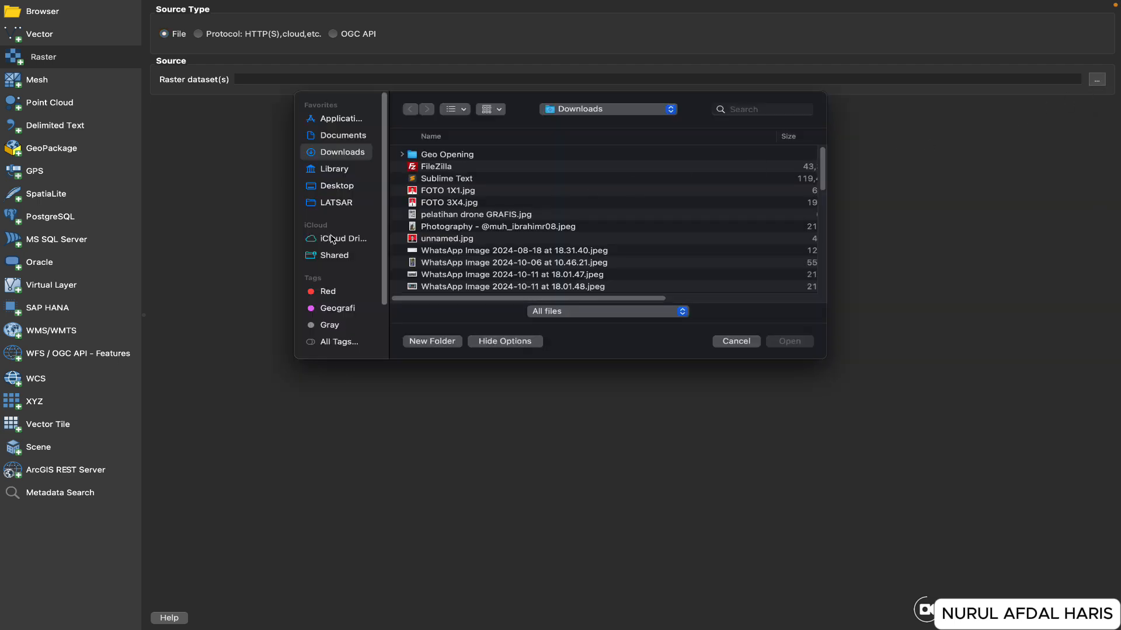
# In the file chooser, go to Documents and expand Semester Ganjil 2024/2025 down to the Pengantar SaIG folder
pyautogui.click(341, 140)
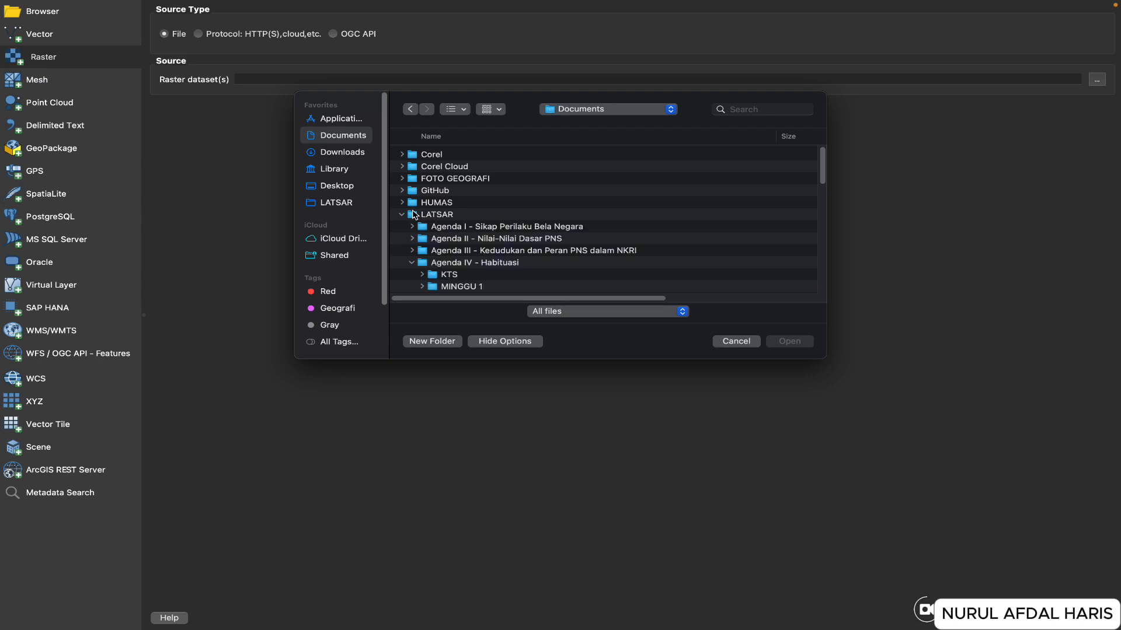
pyautogui.click(401, 214)
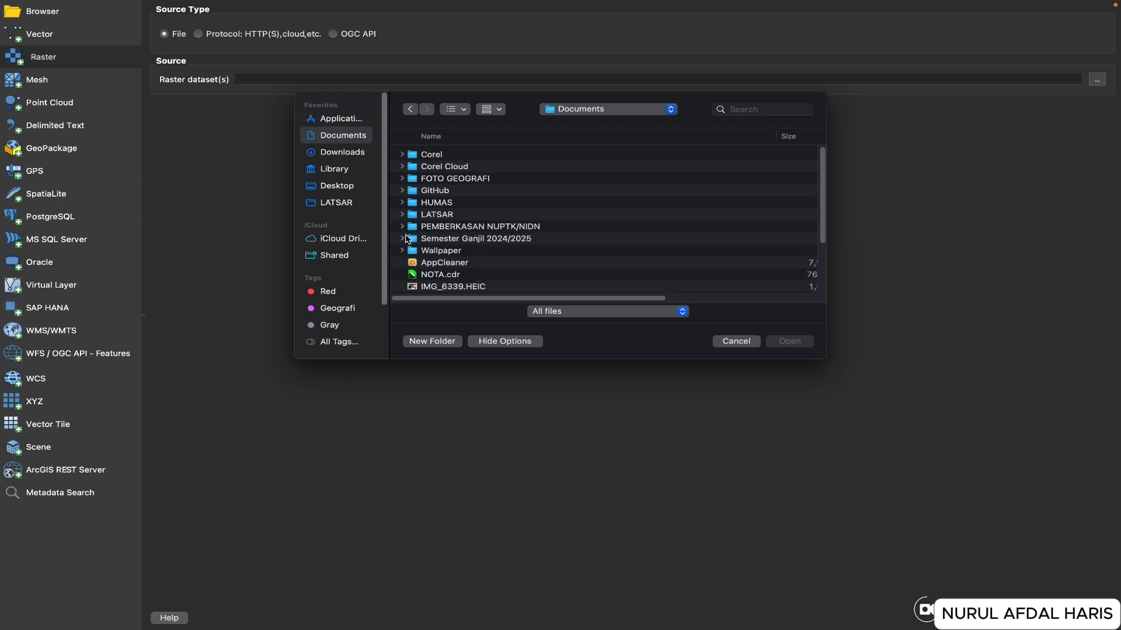
pyautogui.click(403, 238)
pyautogui.scroll(-4, 434, 243)
pyautogui.scroll(3, 427, 227)
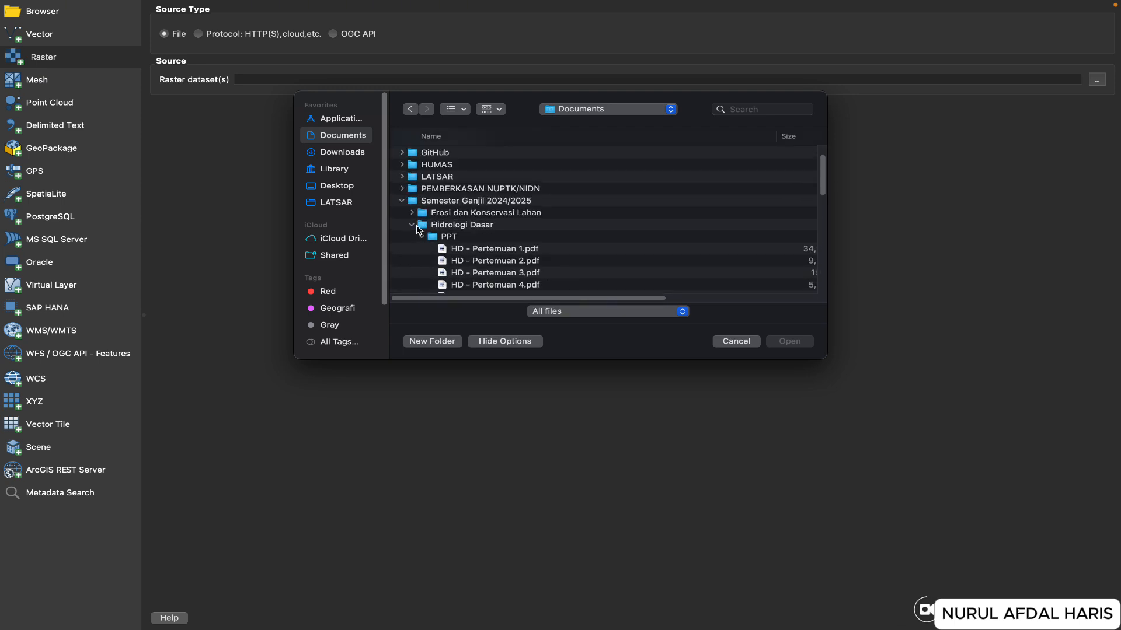
pyautogui.click(416, 227)
pyautogui.scroll(-2, 417, 230)
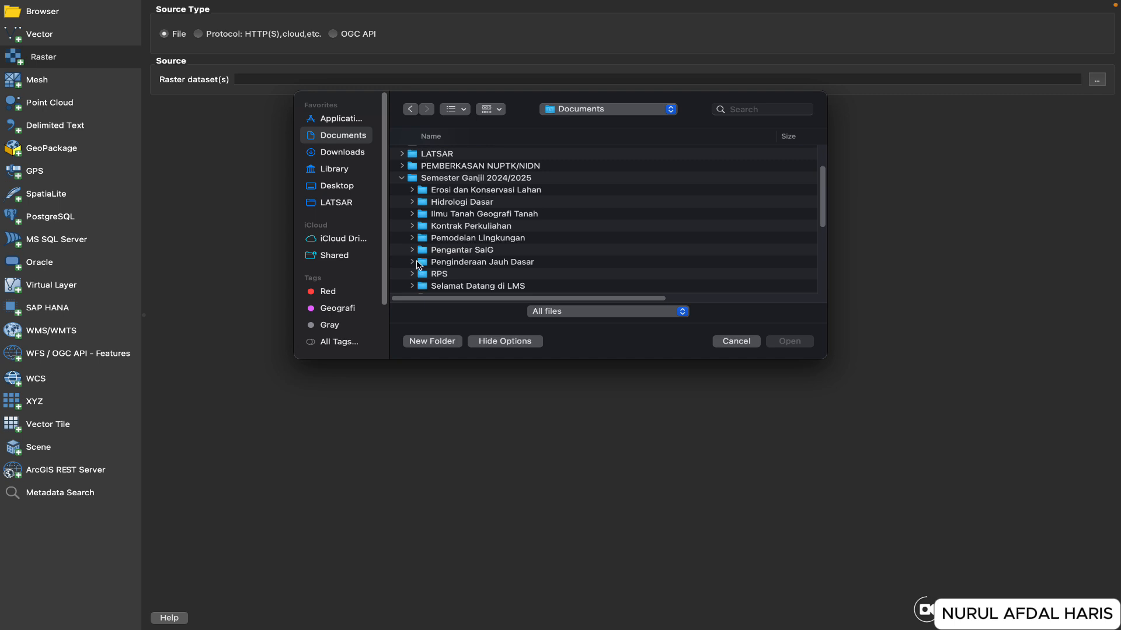
pyautogui.click(412, 250)
pyautogui.scroll(-2, 414, 252)
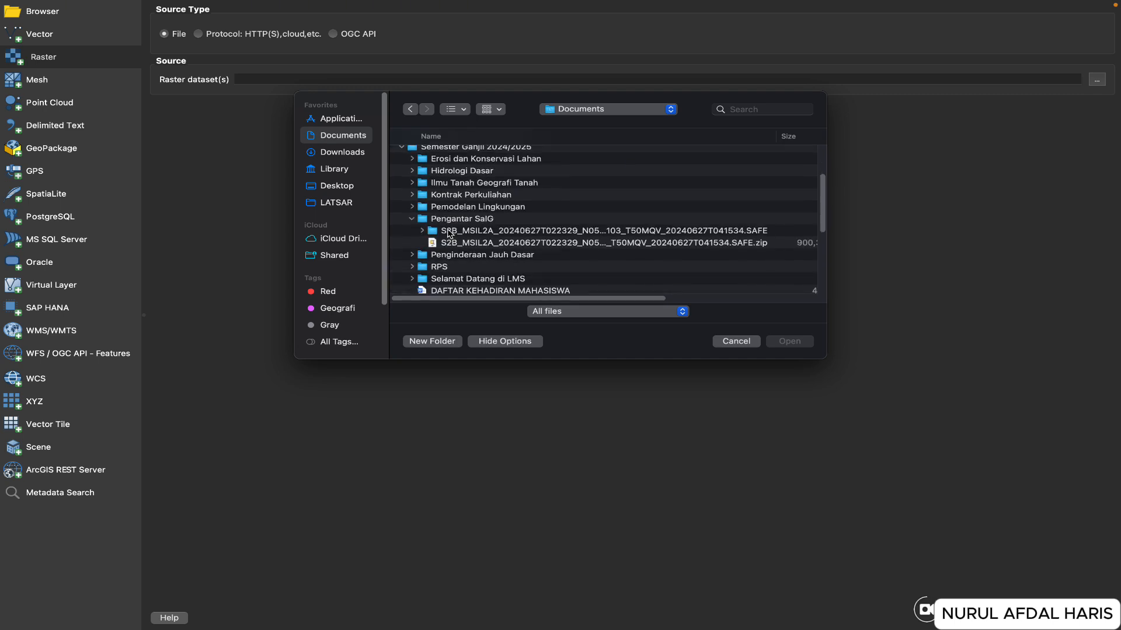
# Expand the S2B_MSIL2A SAFE folder through GRANULE, L2A_T50MQV_A038167_20240627T022749 and IMG_DATA to the R10m band files
pyautogui.click(426, 230)
pyautogui.click(422, 230)
pyautogui.scroll(-2, 429, 234)
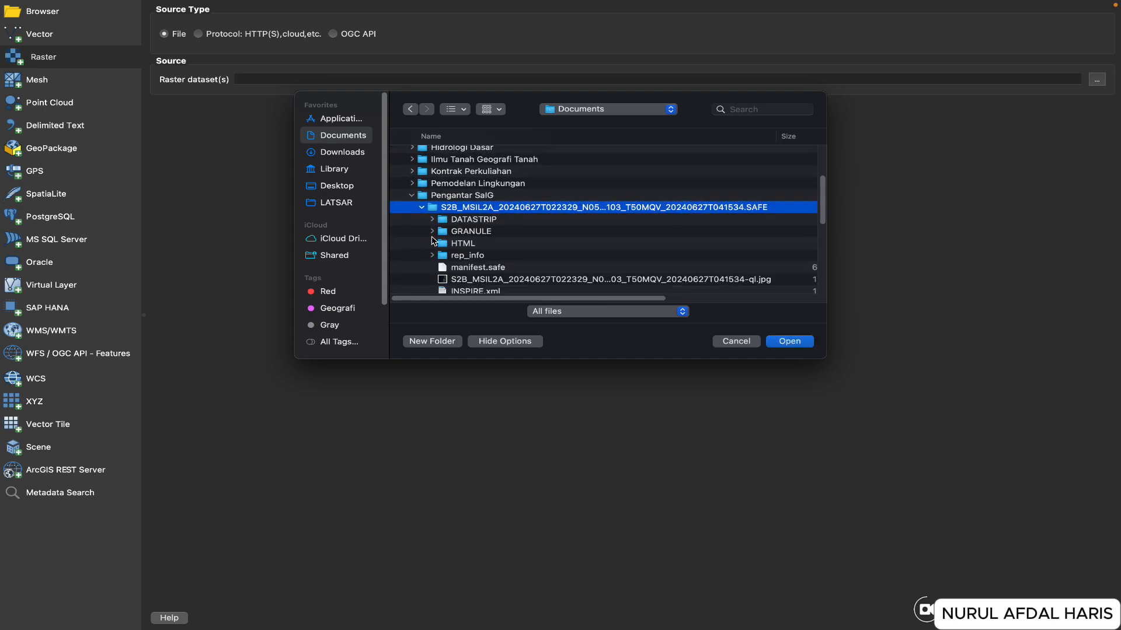
pyautogui.scroll(-1, 433, 235)
pyautogui.click(432, 216)
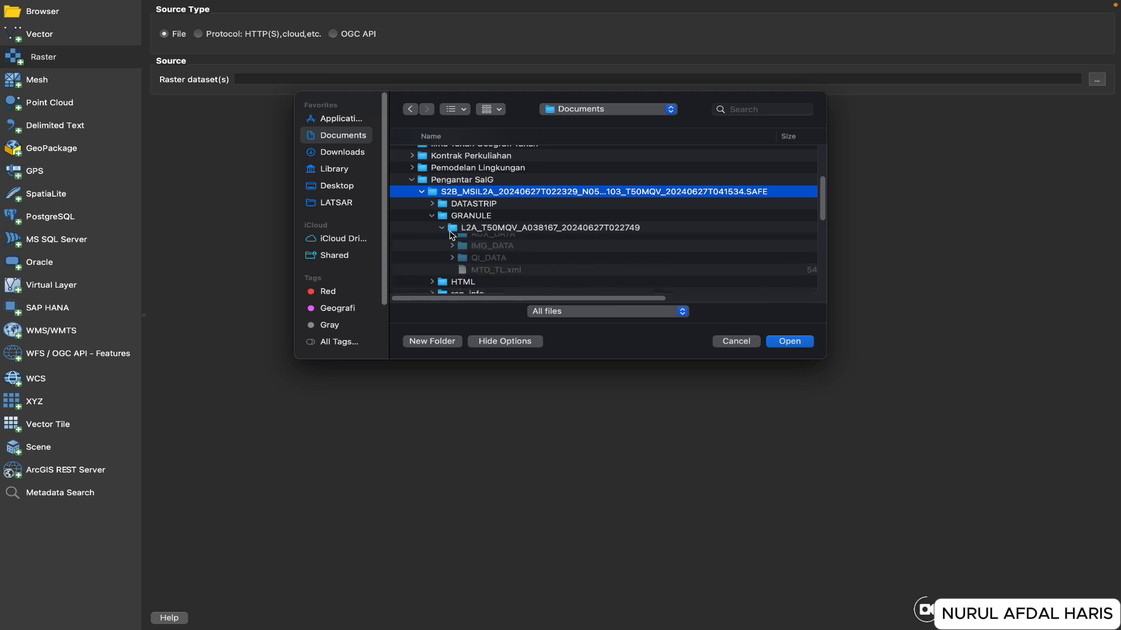
pyautogui.scroll(-1, 458, 235)
pyautogui.click(453, 236)
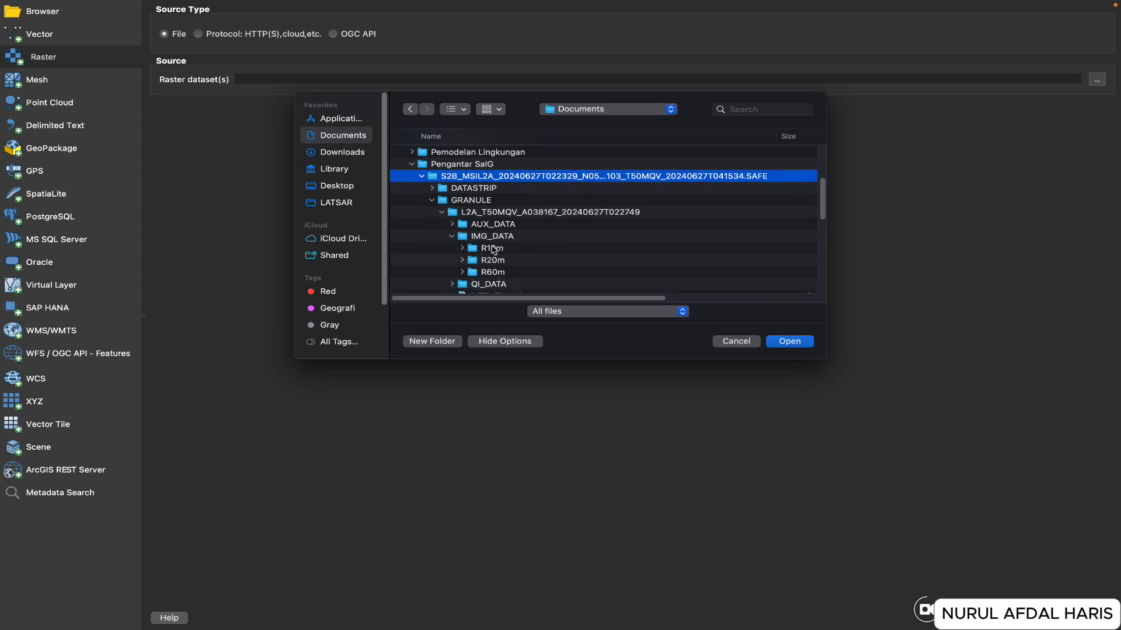
pyautogui.click(464, 249)
pyautogui.scroll(-2, 523, 233)
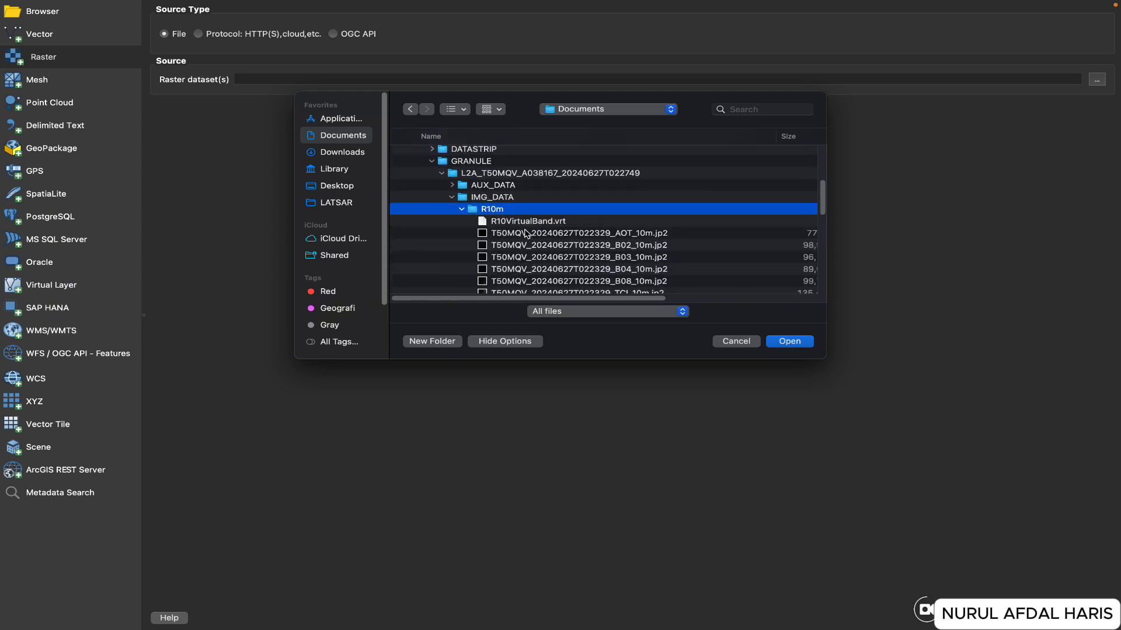
pyautogui.scroll(-1, 630, 236)
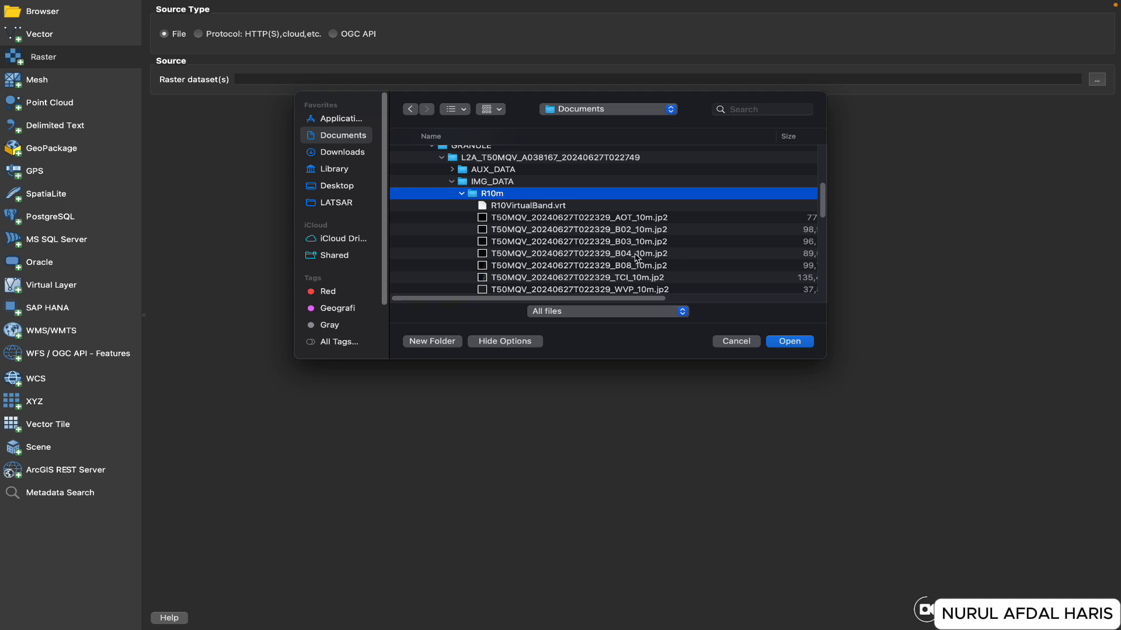
# Load T50MQV_20240627T022329_B02_10m.jp2 as a raster layer and return to the QGIS map window
pyautogui.click(634, 233)
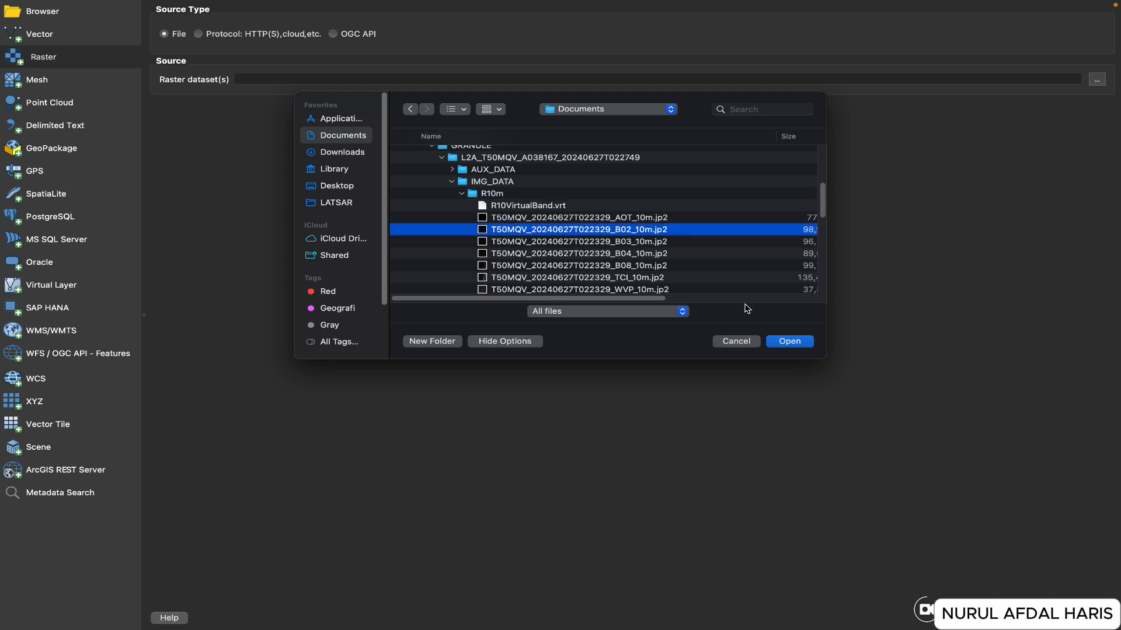
pyautogui.click(788, 342)
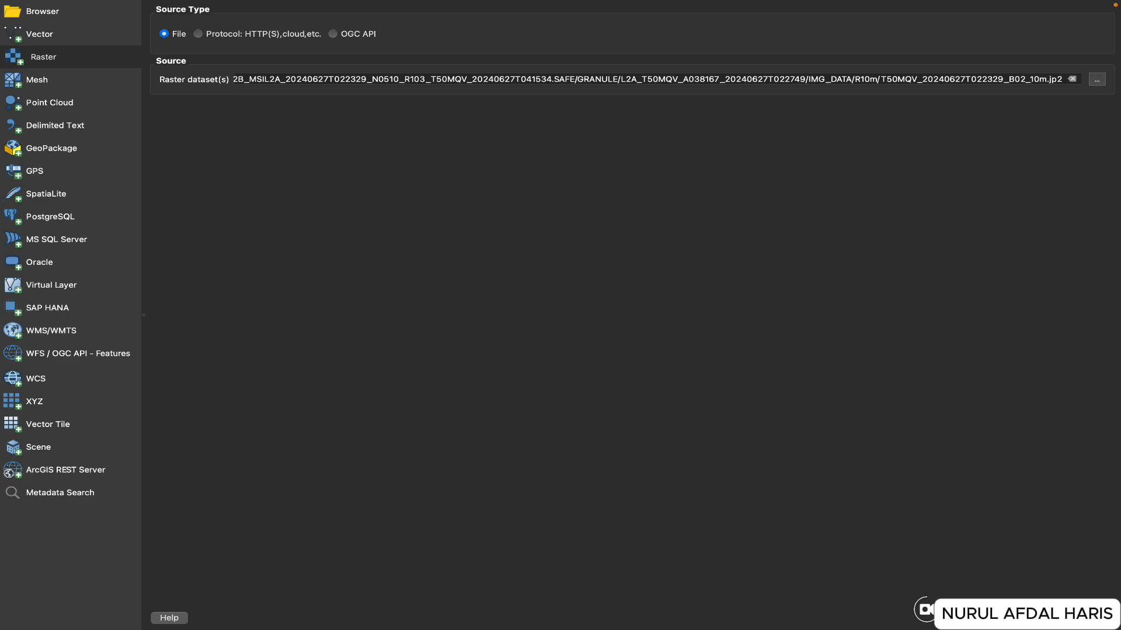
pyautogui.click(1091, 618)
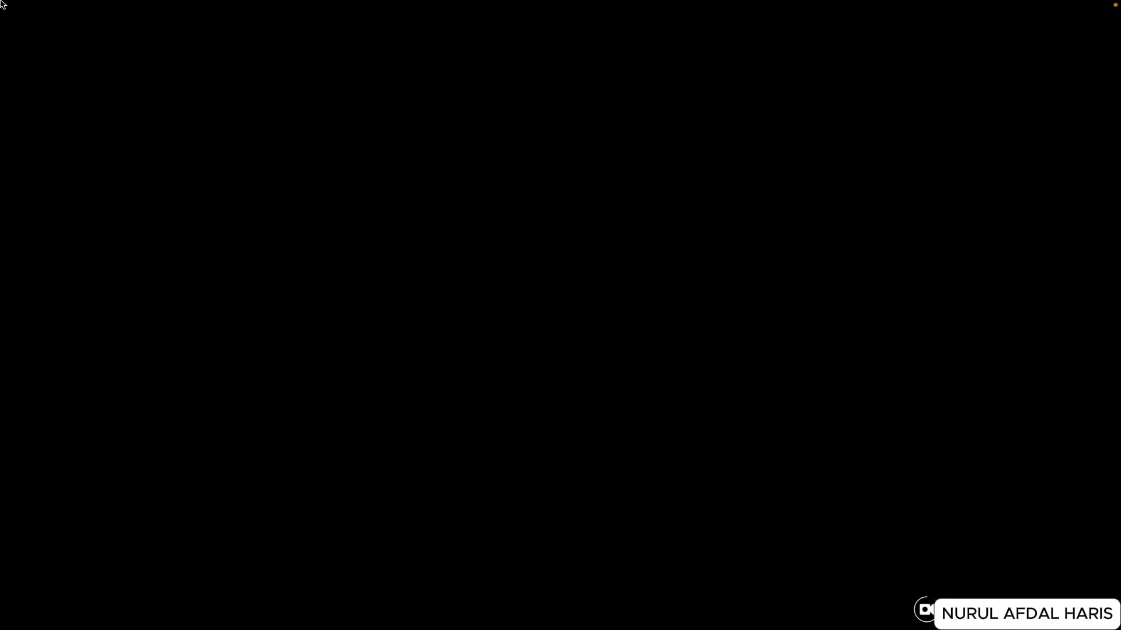
pyautogui.hotkey('ctrl', 'Up')
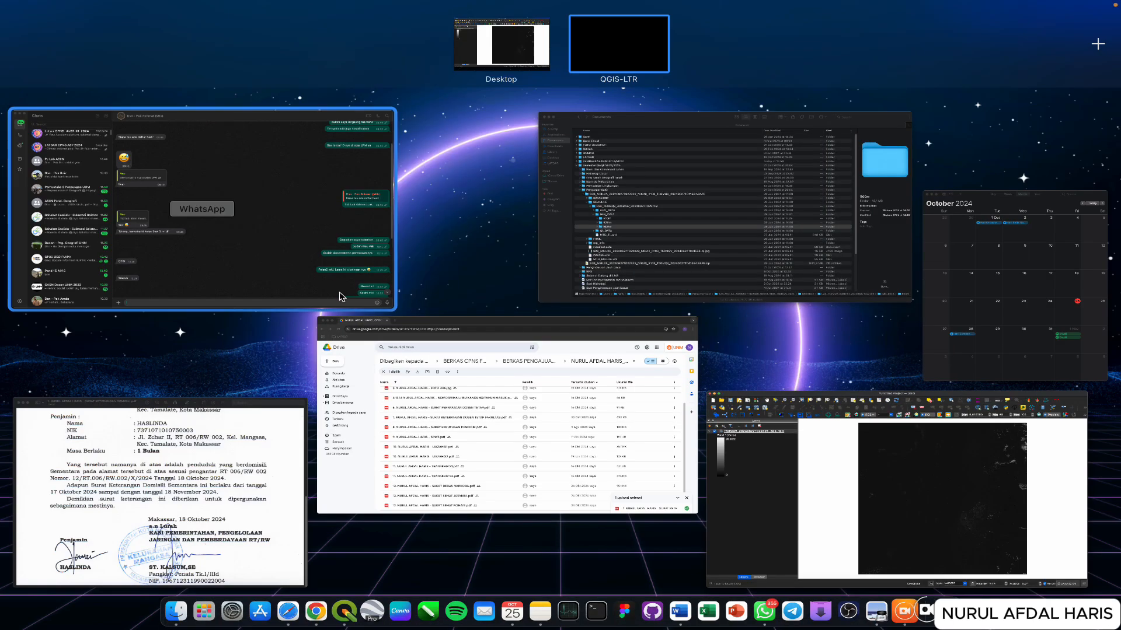
pyautogui.click(864, 502)
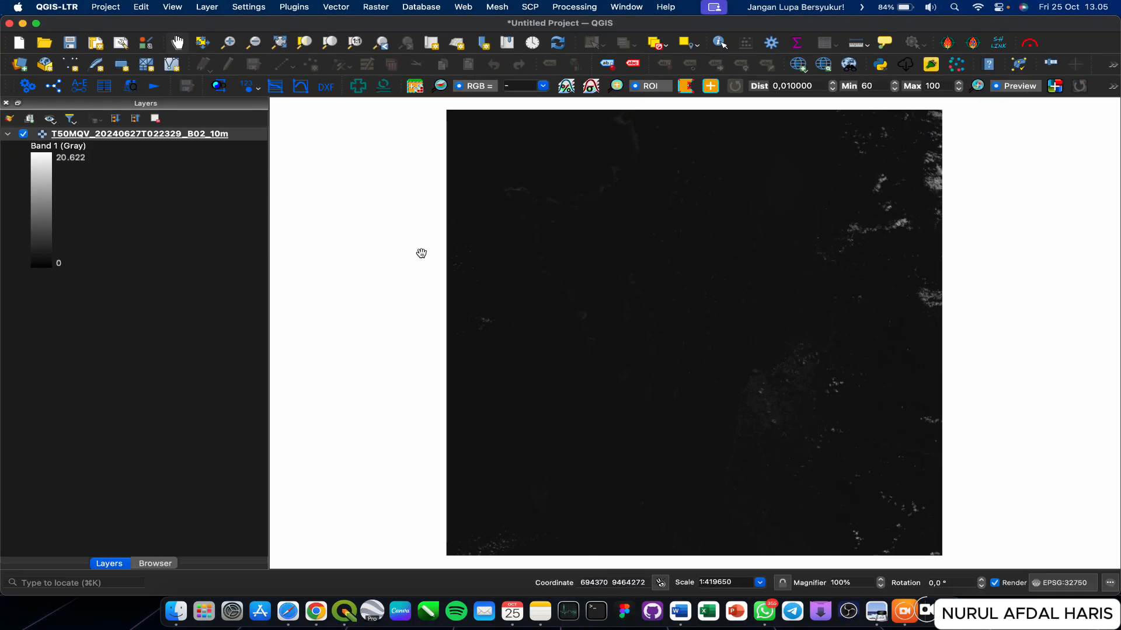
# Load T50MQV_20240627T022329_B03_10m.jp2 from the R10m folder as a raster layer
pyautogui.click(207, 11)
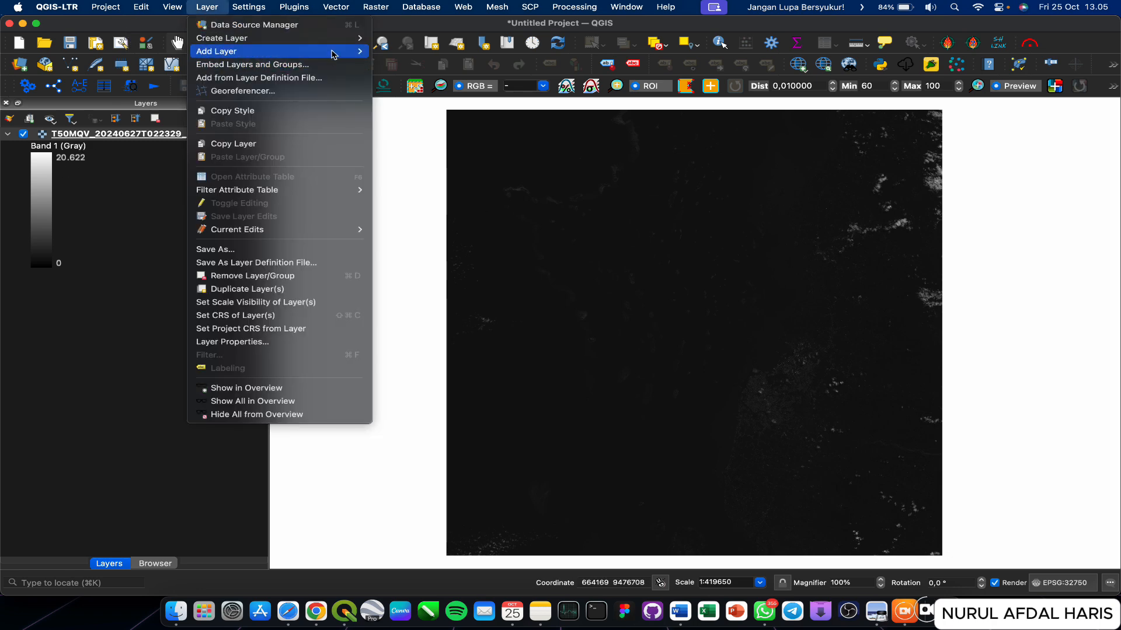
pyautogui.moveTo(342, 50)
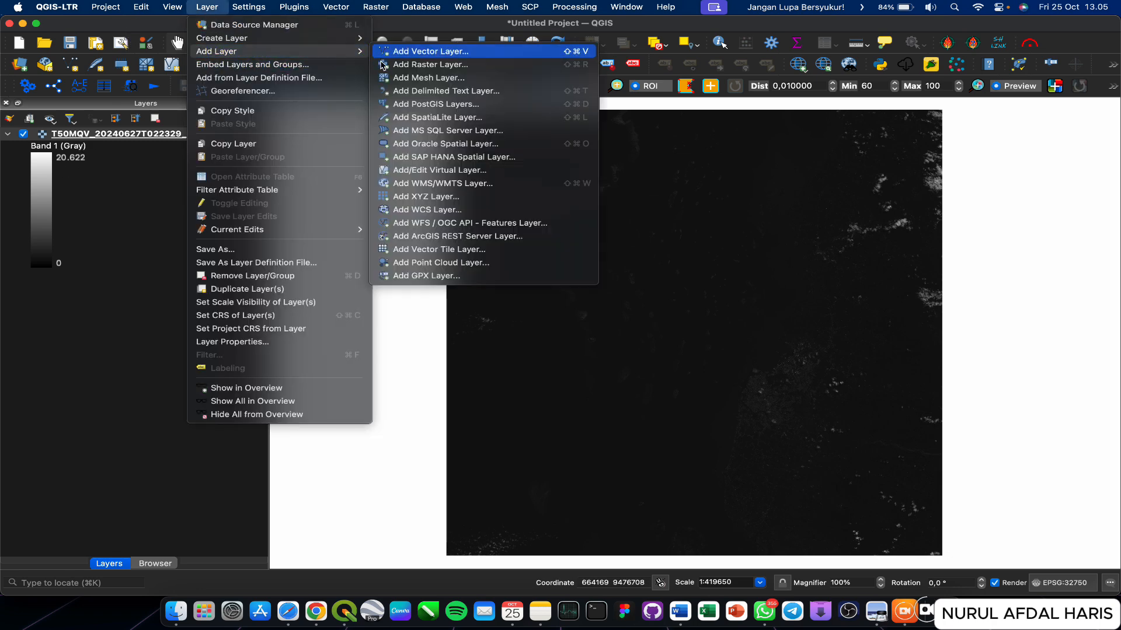
pyautogui.click(429, 64)
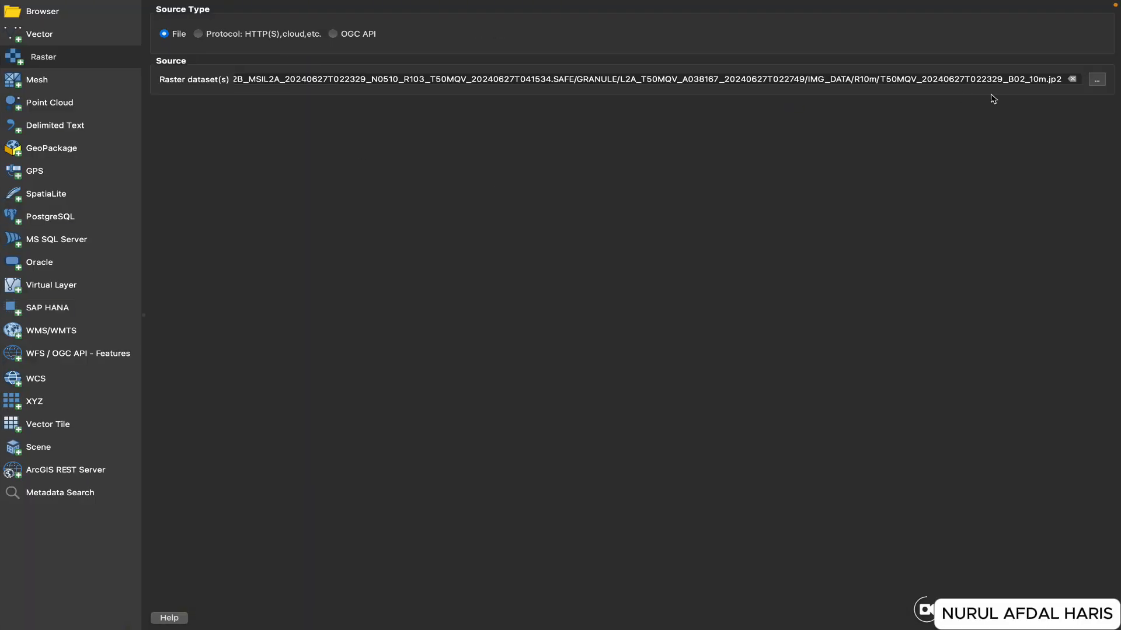
pyautogui.click(1097, 79)
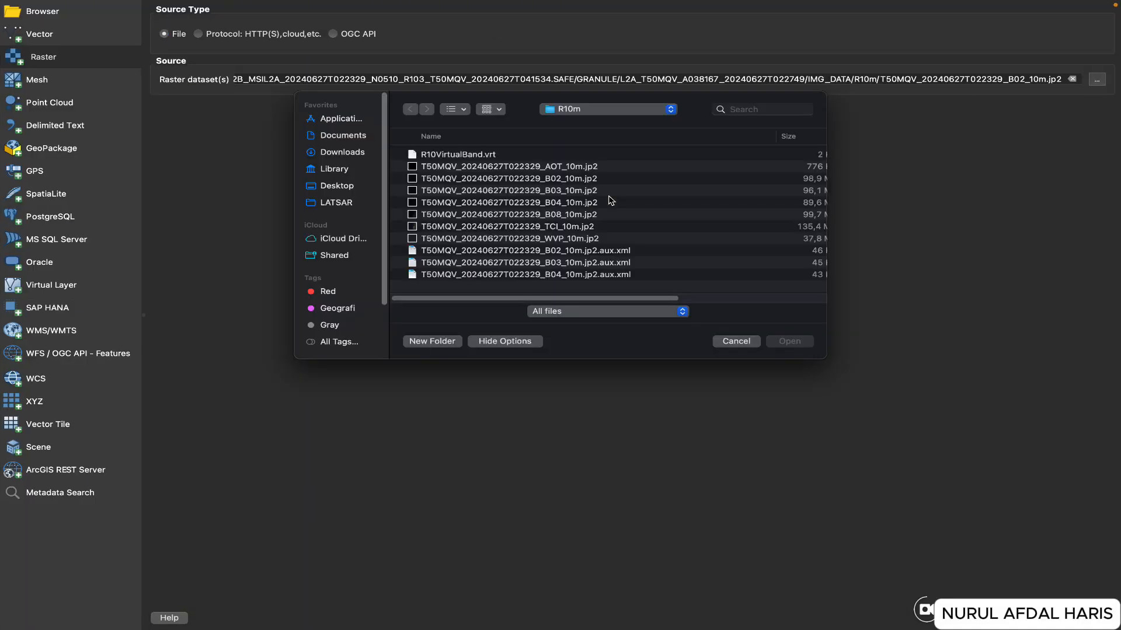
pyautogui.click(577, 192)
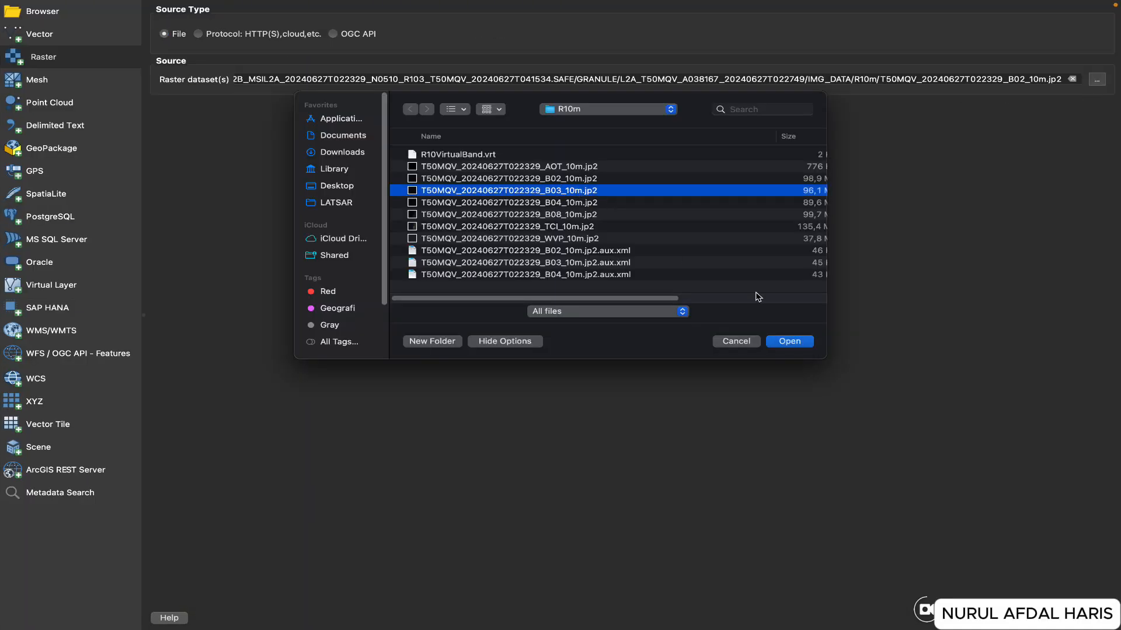
pyautogui.click(805, 344)
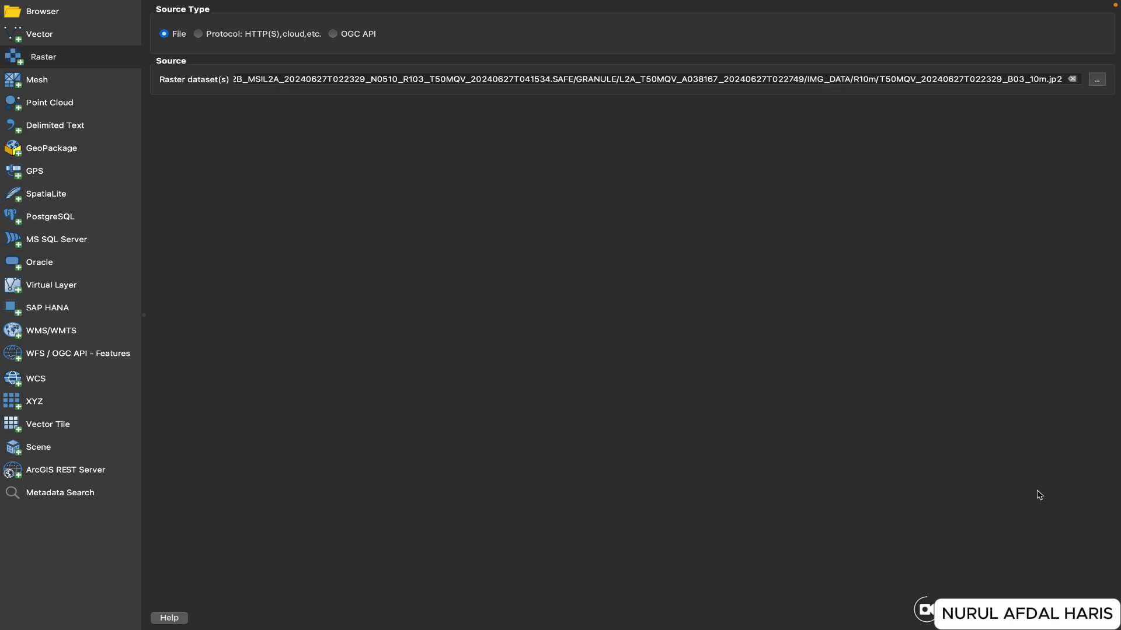
# Load T50MQV_20240627T022329_B04_10m.jp2 as a raster layer and return to the QGIS map window
pyautogui.click(1096, 79)
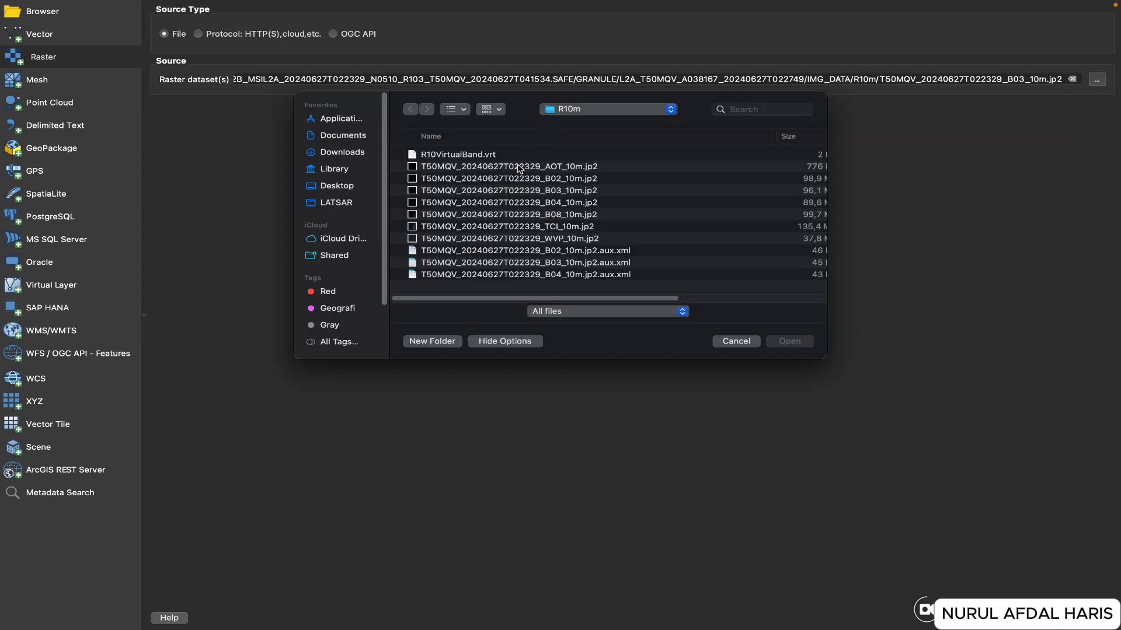
pyautogui.click(532, 202)
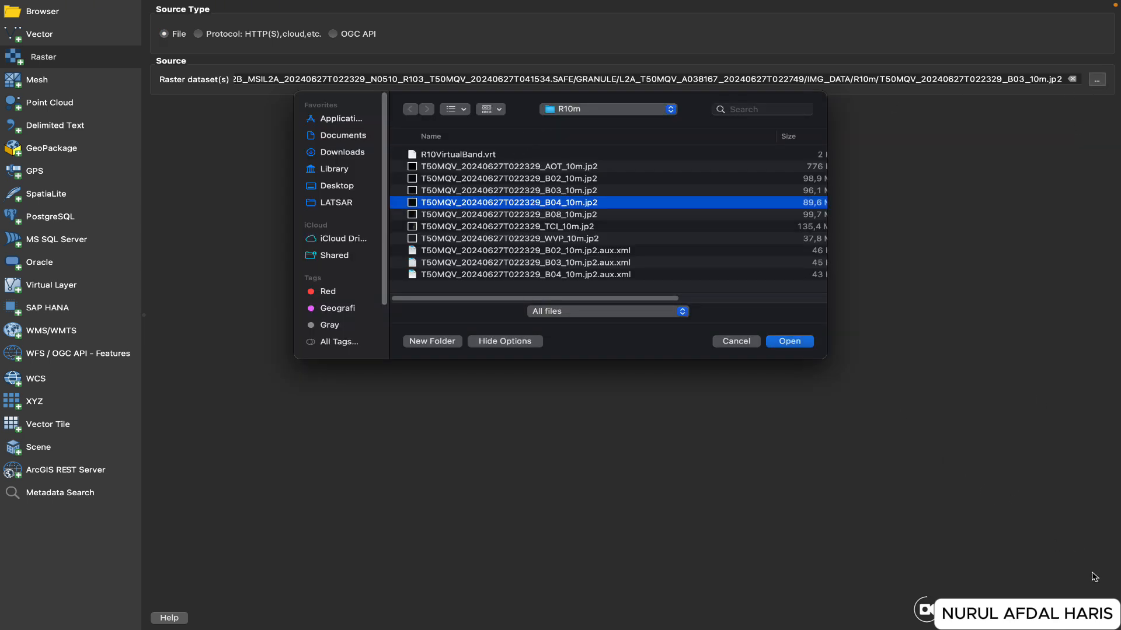
pyautogui.click(790, 344)
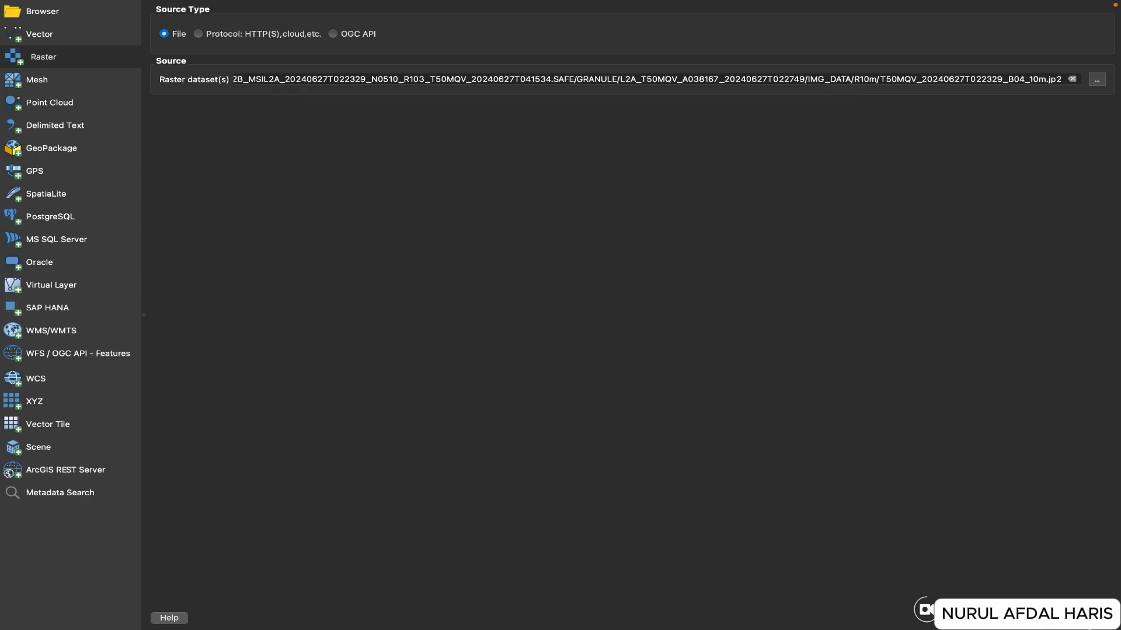
pyautogui.click(1086, 619)
pyautogui.hotkey('ctrl', 'Up')
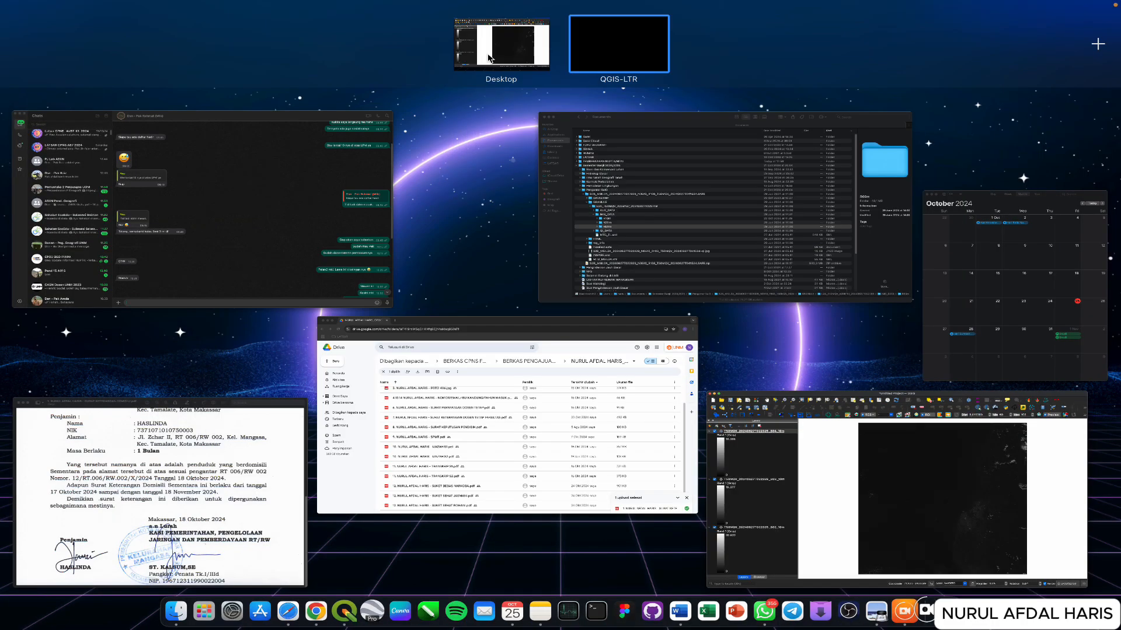
pyautogui.click(490, 58)
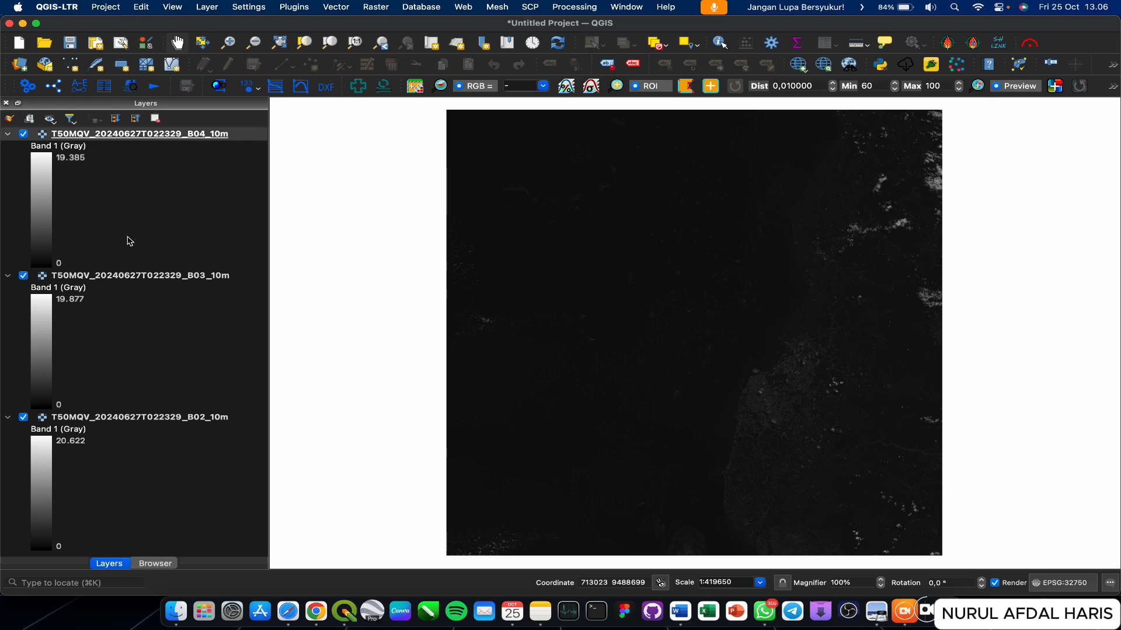
# Start the Build Virtual Raster tool and open the selection of its input layers
pyautogui.click(372, 8)
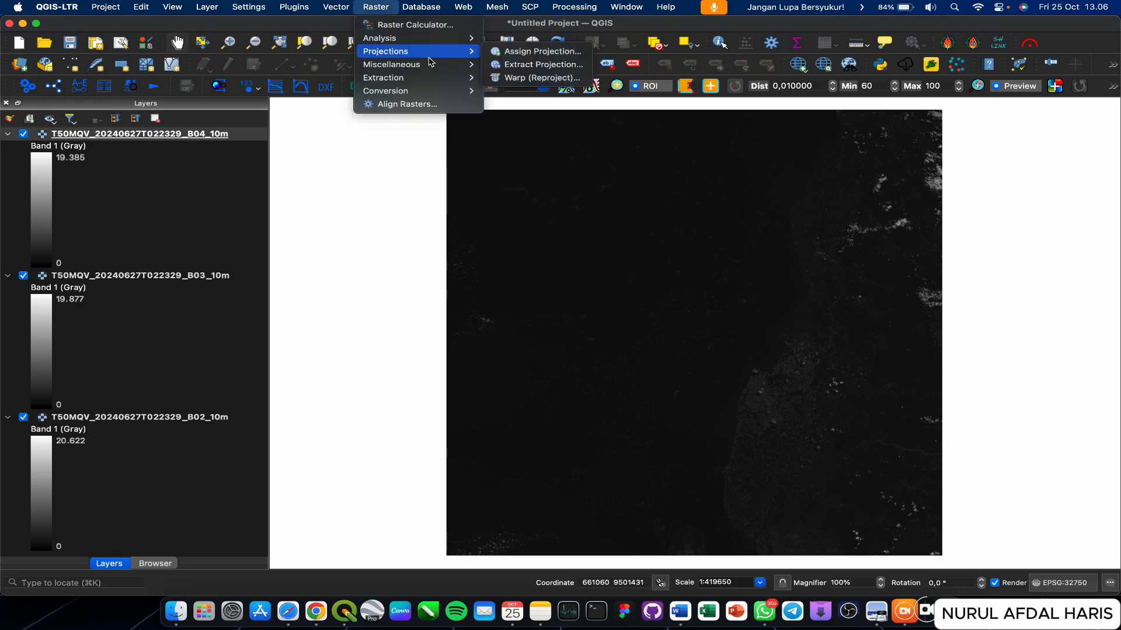
pyautogui.moveTo(435, 71)
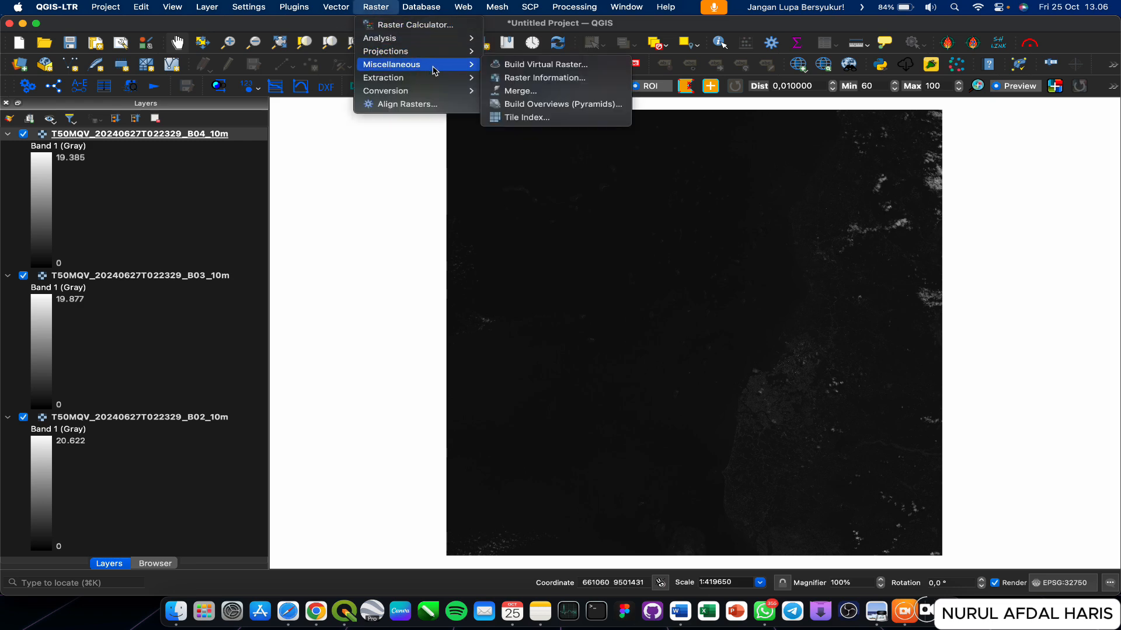
pyautogui.click(563, 69)
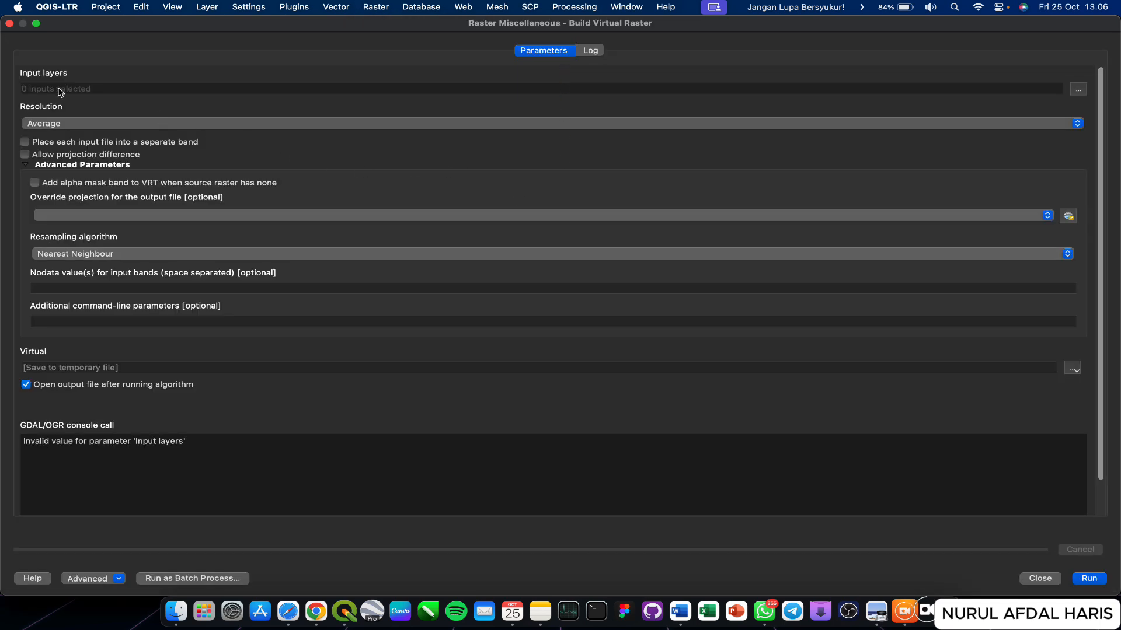
pyautogui.click(1077, 91)
pyautogui.click(33, 94)
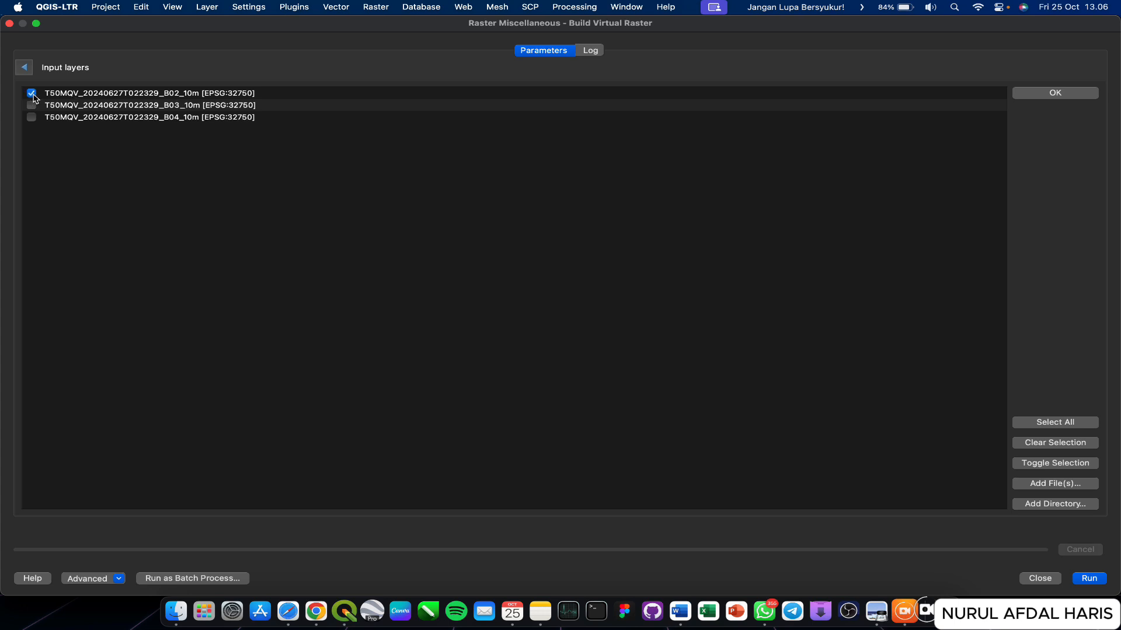
pyautogui.click(31, 117)
pyautogui.click(31, 106)
pyautogui.click(31, 105)
pyautogui.click(32, 117)
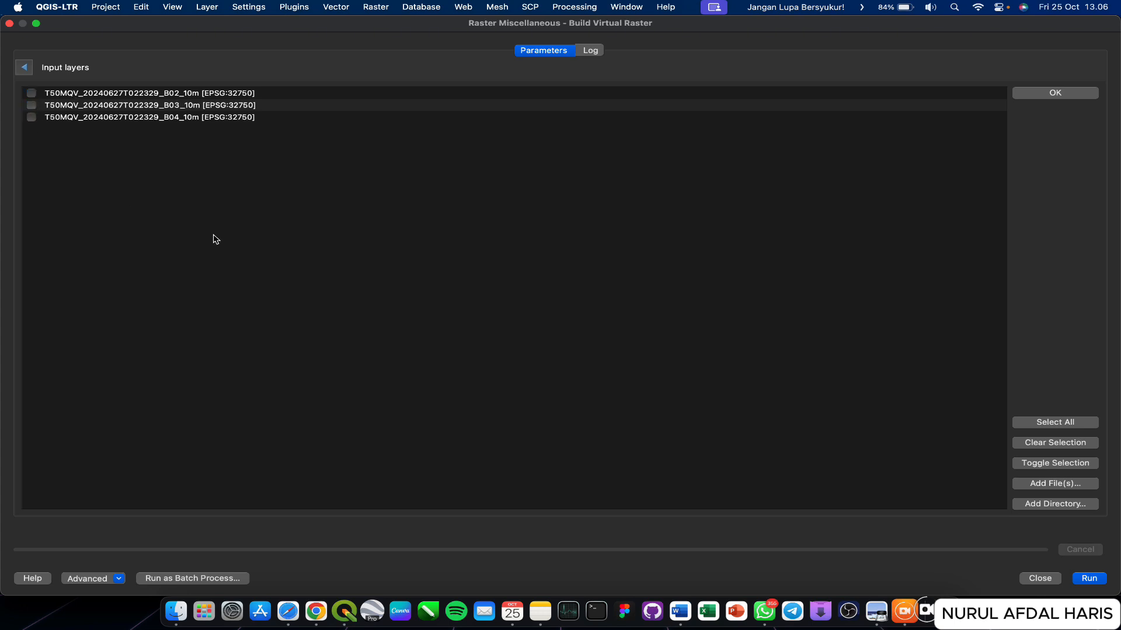
# Select all three band layers, B02, B03 and B04, as inputs of the virtual raster
pyautogui.click(1072, 427)
pyautogui.click(1055, 95)
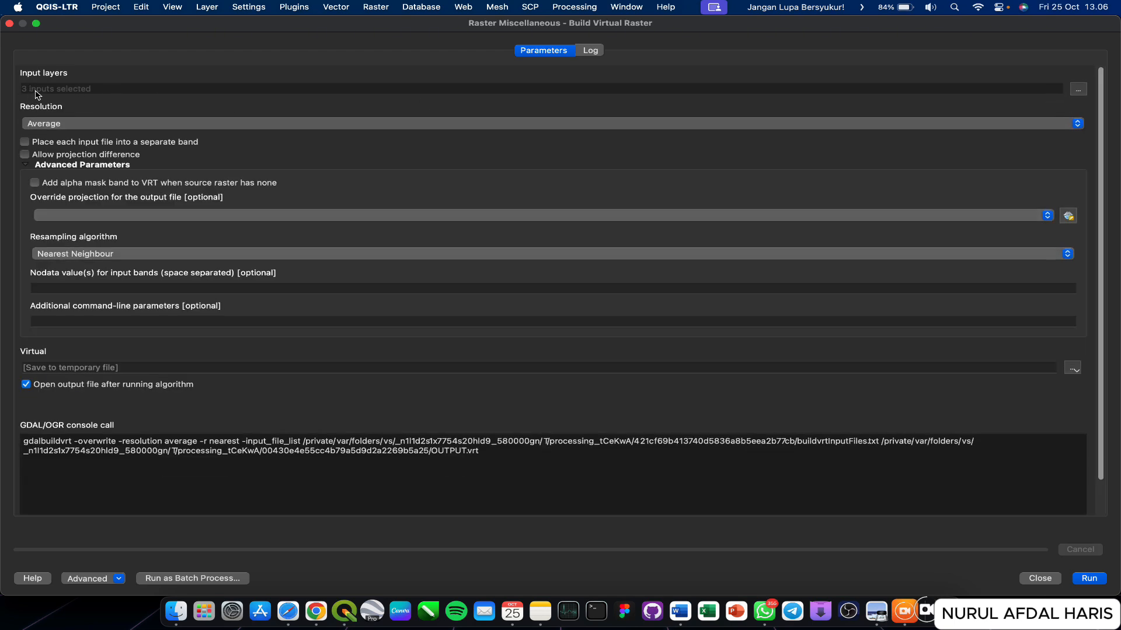
# Set the virtual raster's resolution to Highest, placing each input file into a separate band and allowing projection difference
pyautogui.click(60, 132)
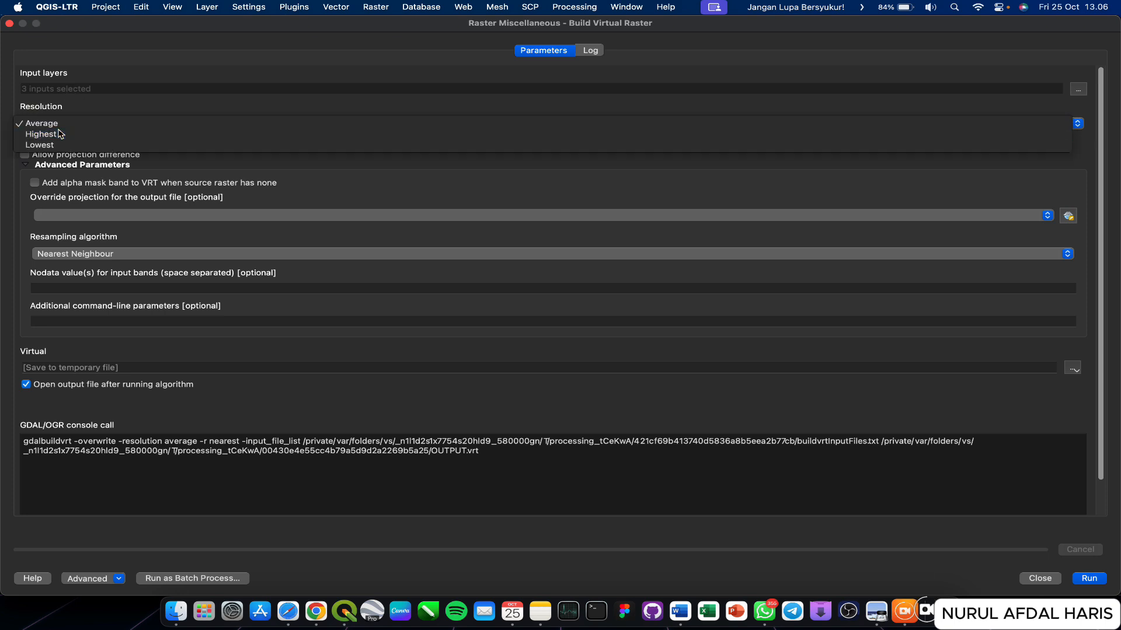
pyautogui.click(60, 134)
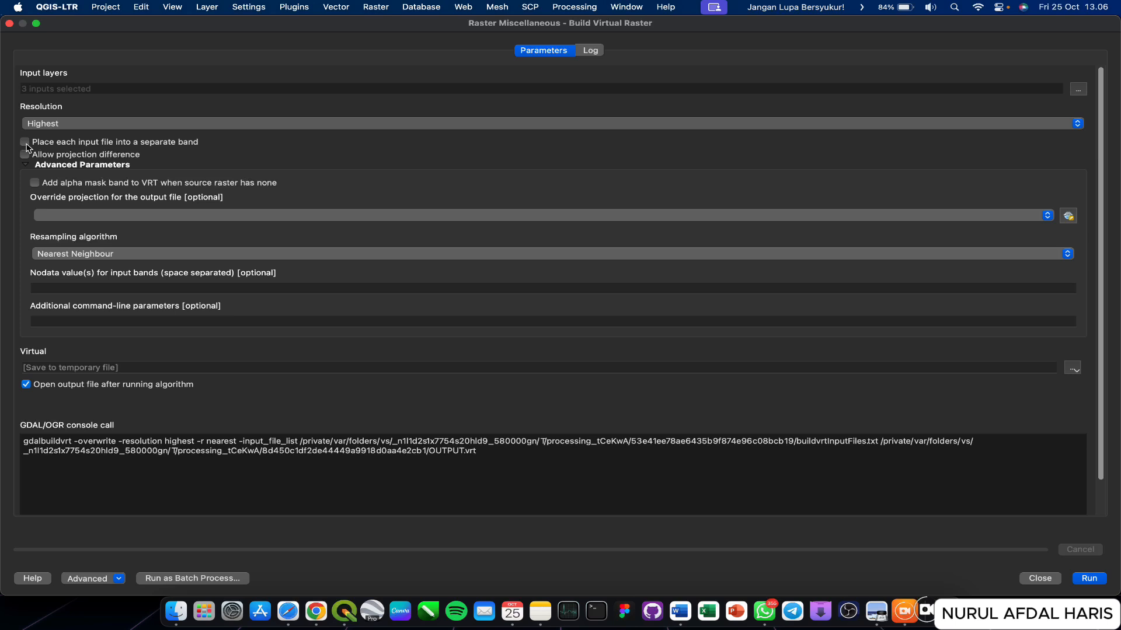
pyautogui.click(24, 142)
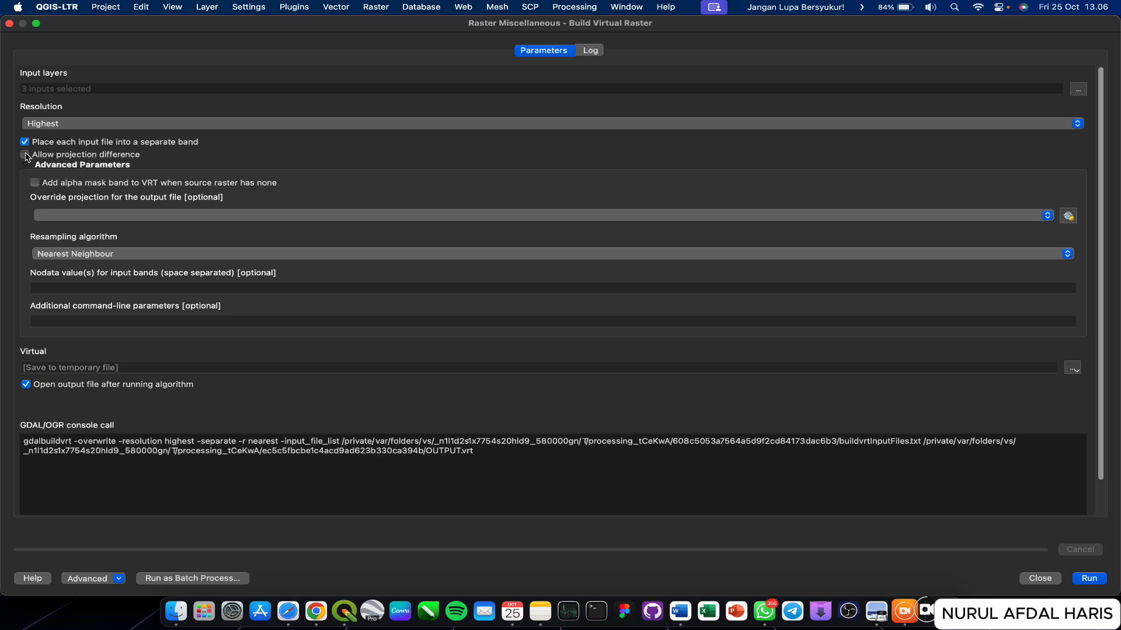
pyautogui.click(24, 155)
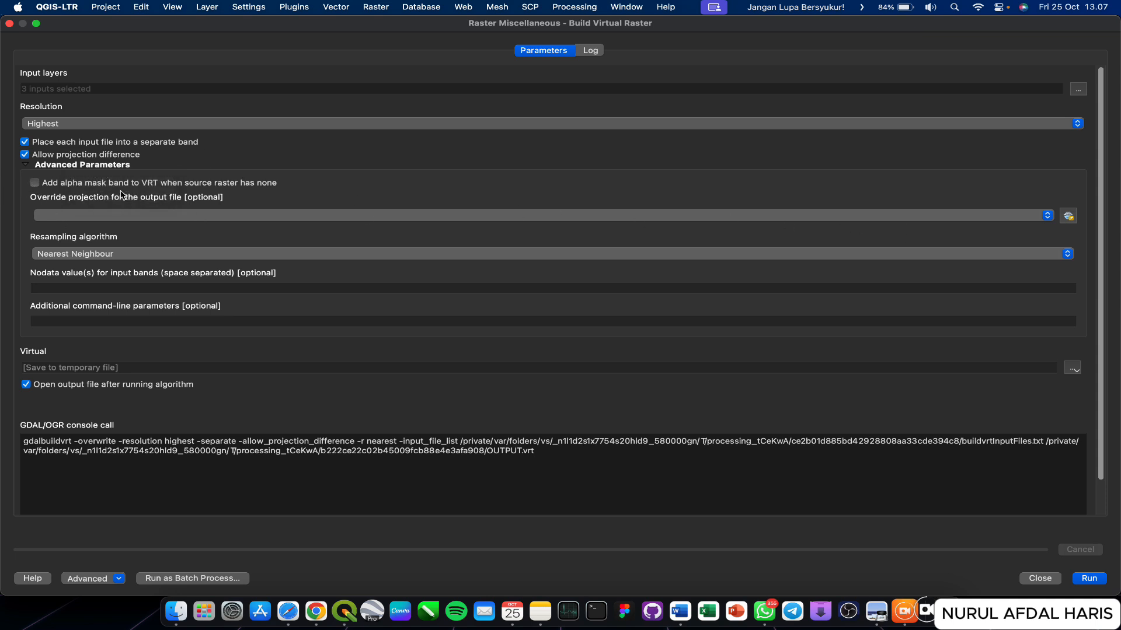
# Override the output projection with Project CRS: EPSG:32750 - WGS 84 / UTM zone 50S and keep Nearest Neighbour resampling
pyautogui.click(985, 222)
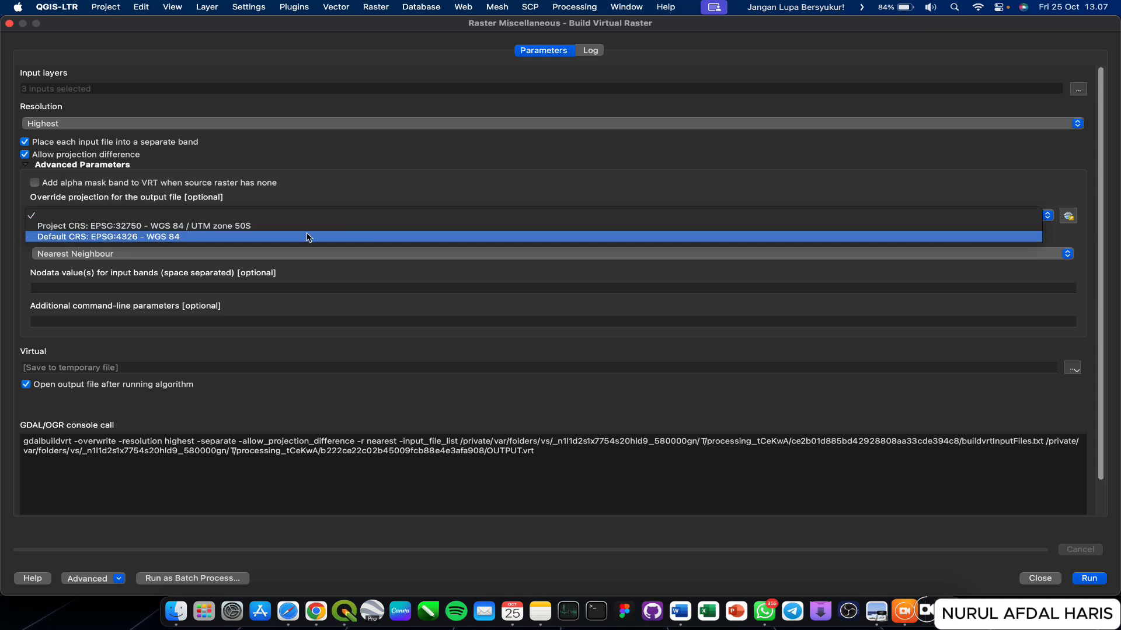
pyautogui.click(140, 226)
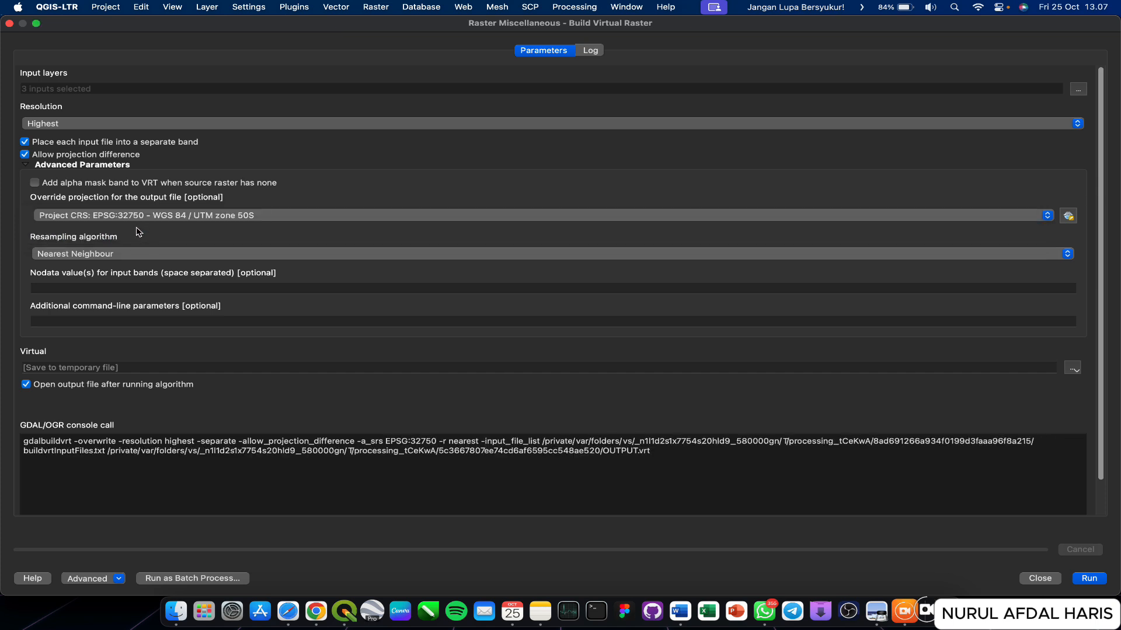
pyautogui.moveTo(126, 224)
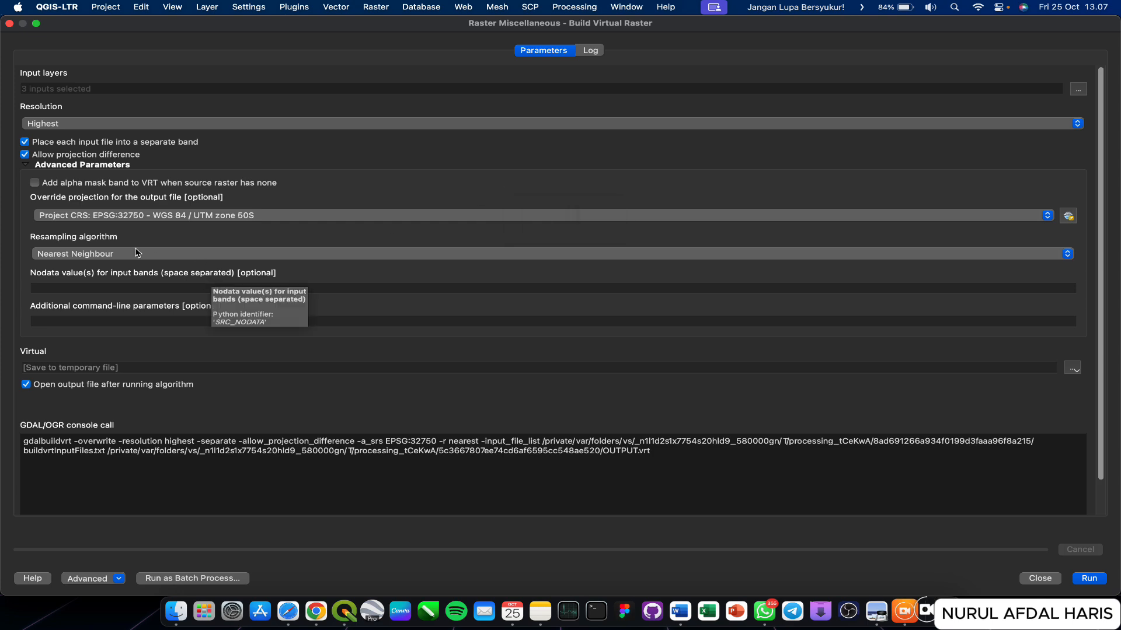
pyautogui.moveTo(194, 215)
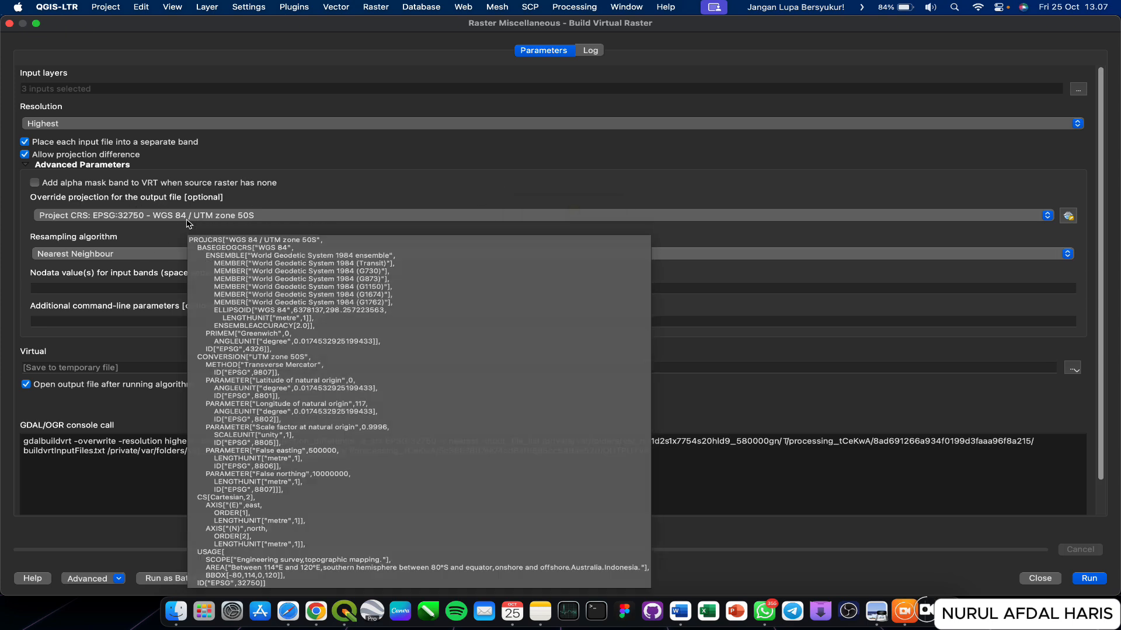
pyautogui.click(111, 257)
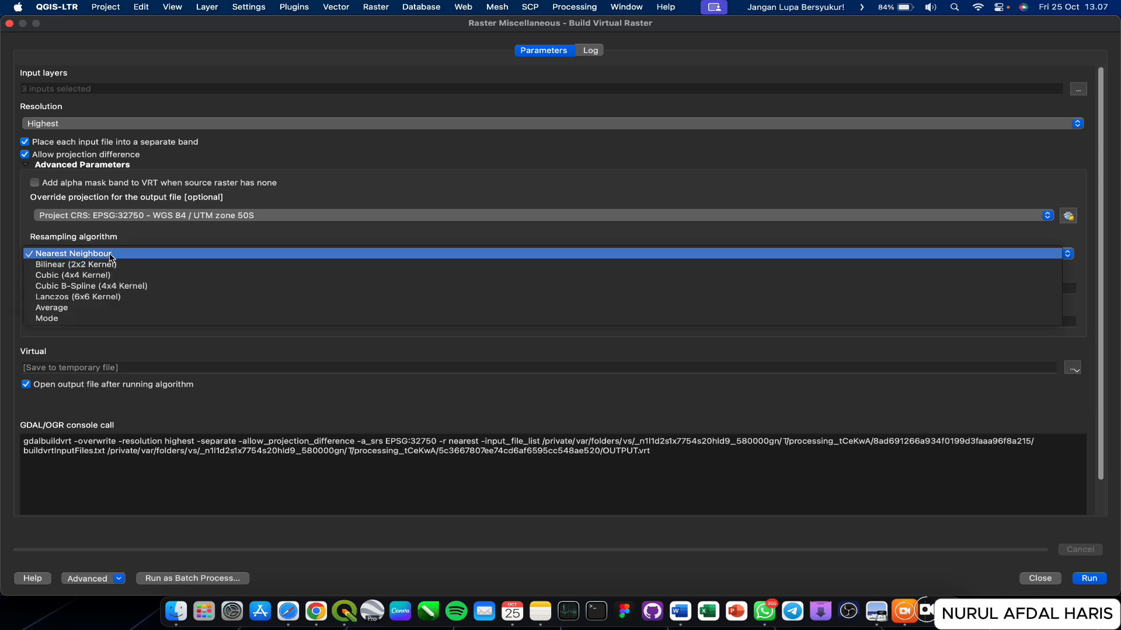
pyautogui.click(110, 256)
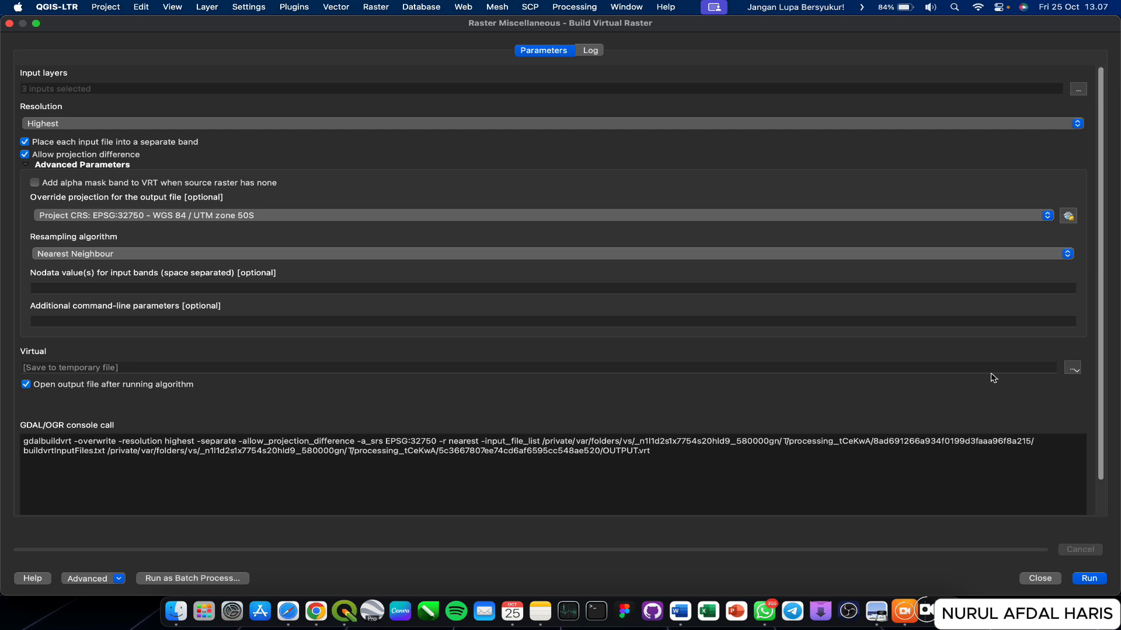
# Set the virtual raster's output file to VirtualBandSen2 in the Pengantar SaIG folder
pyautogui.click(1072, 367)
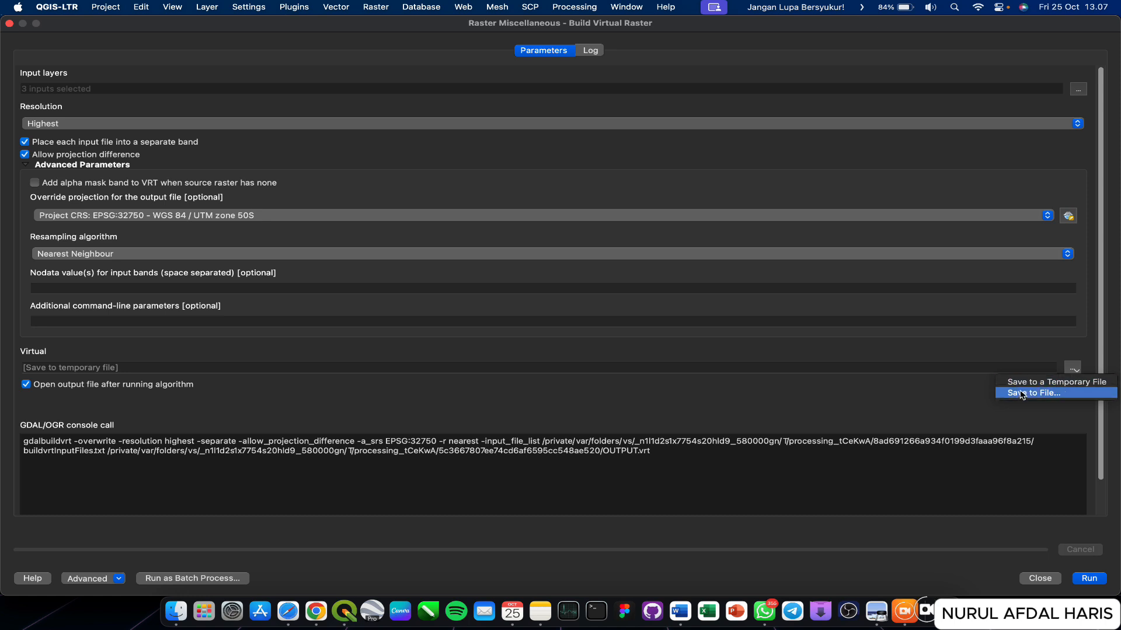
pyautogui.click(1038, 395)
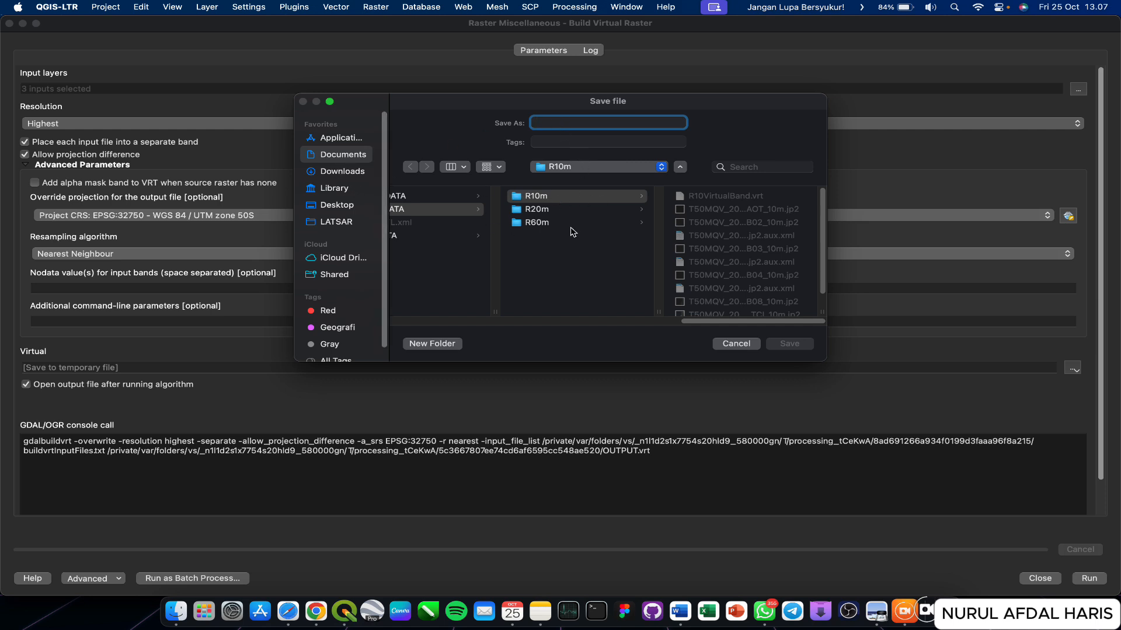
pyautogui.hscroll(-5, 573, 232)
pyautogui.hscroll(-10, 527, 202)
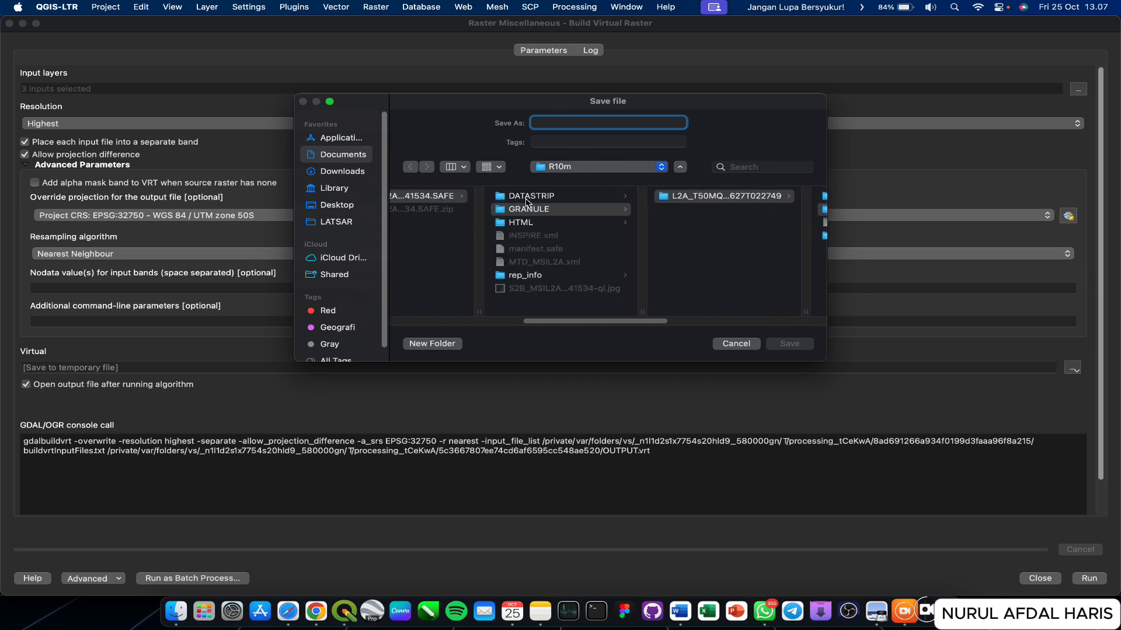
pyautogui.click(589, 277)
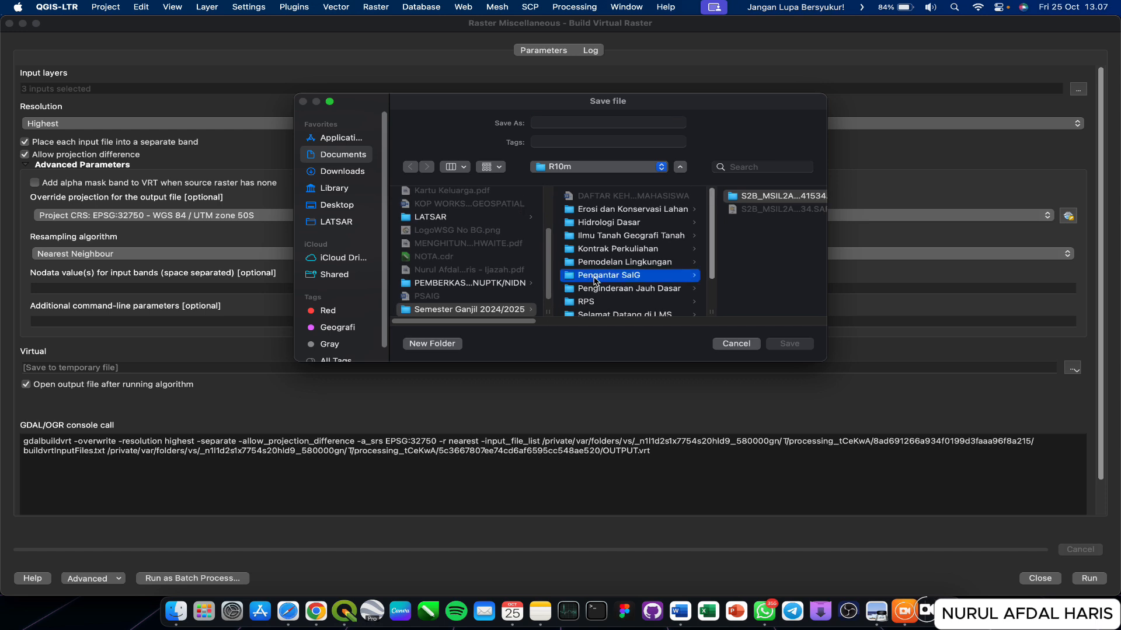
pyautogui.click(572, 120)
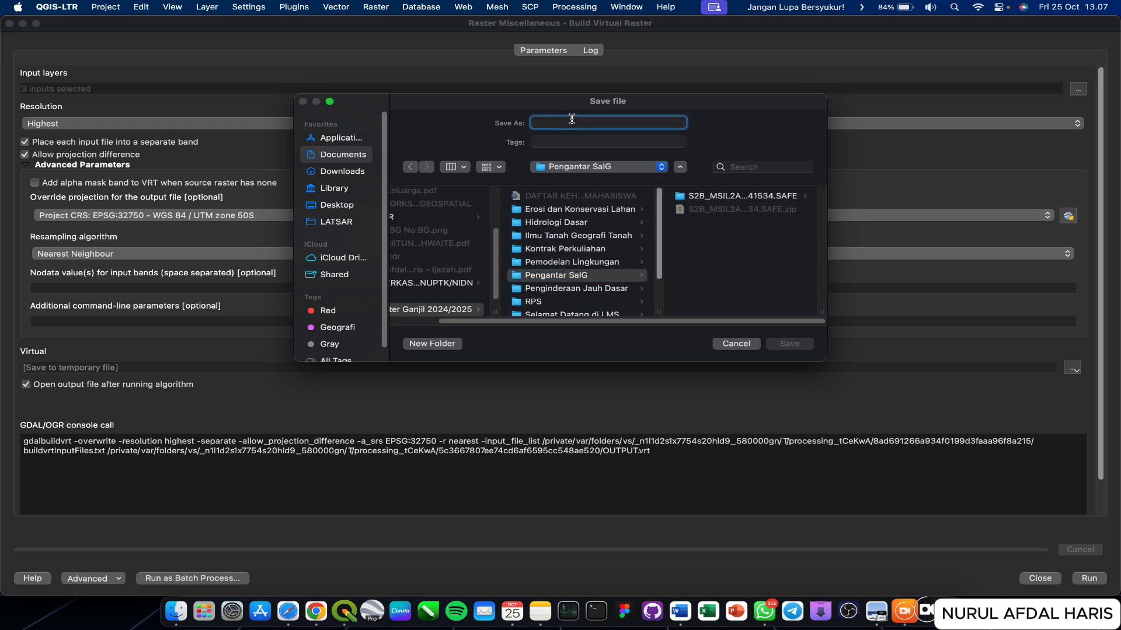
pyautogui.write('VirtualBandSen2')
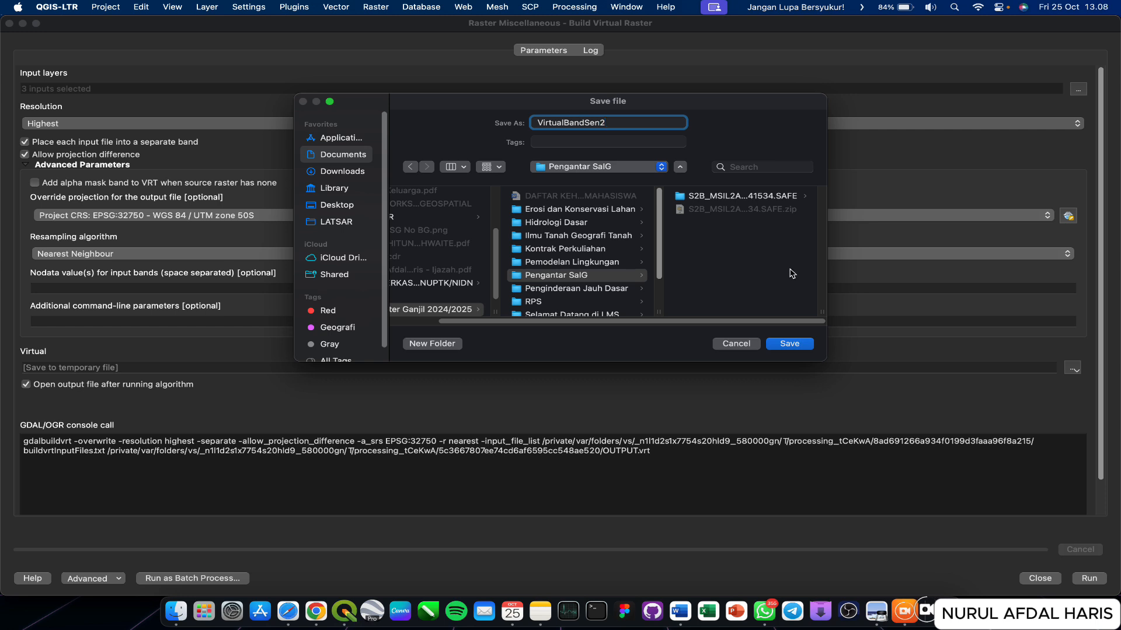
pyautogui.click(785, 345)
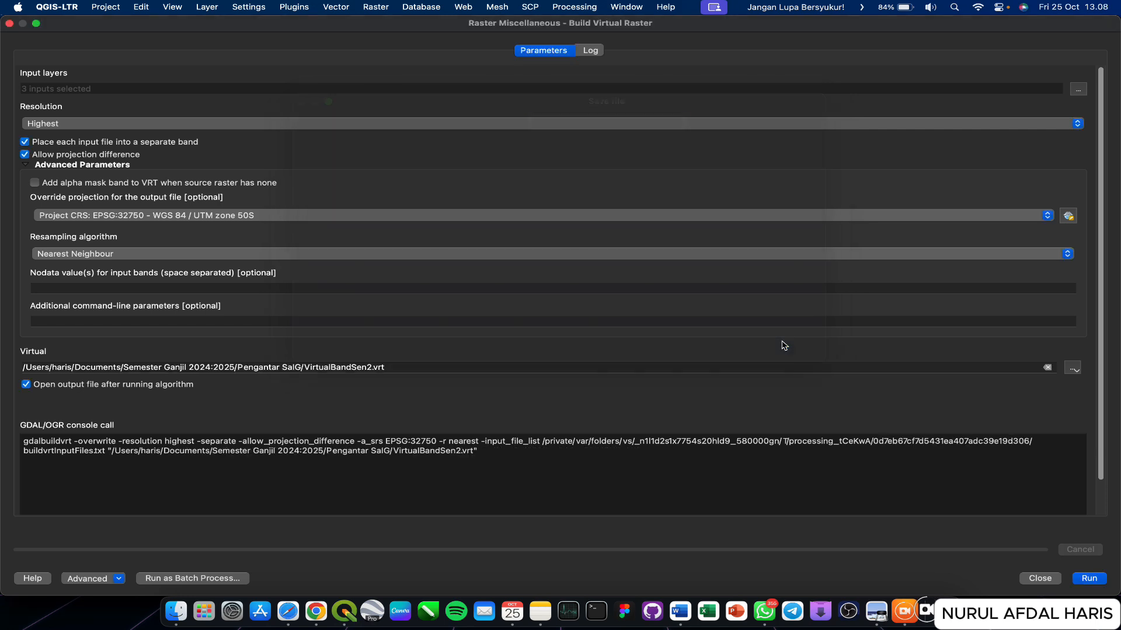
pyautogui.scroll(-2, 187, 475)
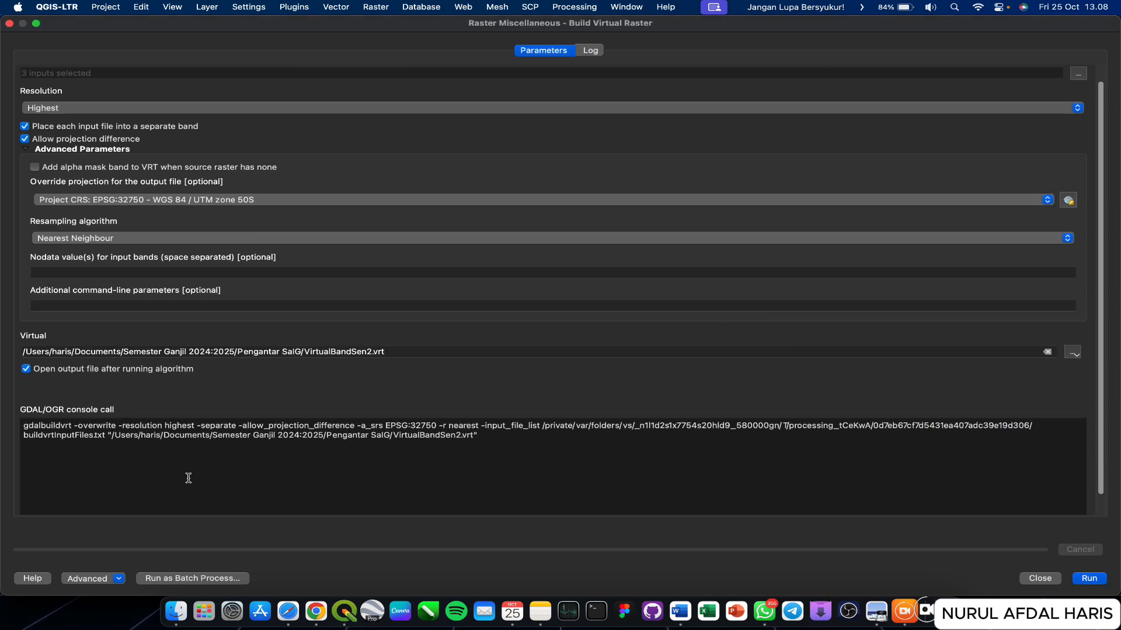
# Run Build Virtual Raster with the chosen parameters, check the log's final line and close the dialog
pyautogui.click(1089, 580)
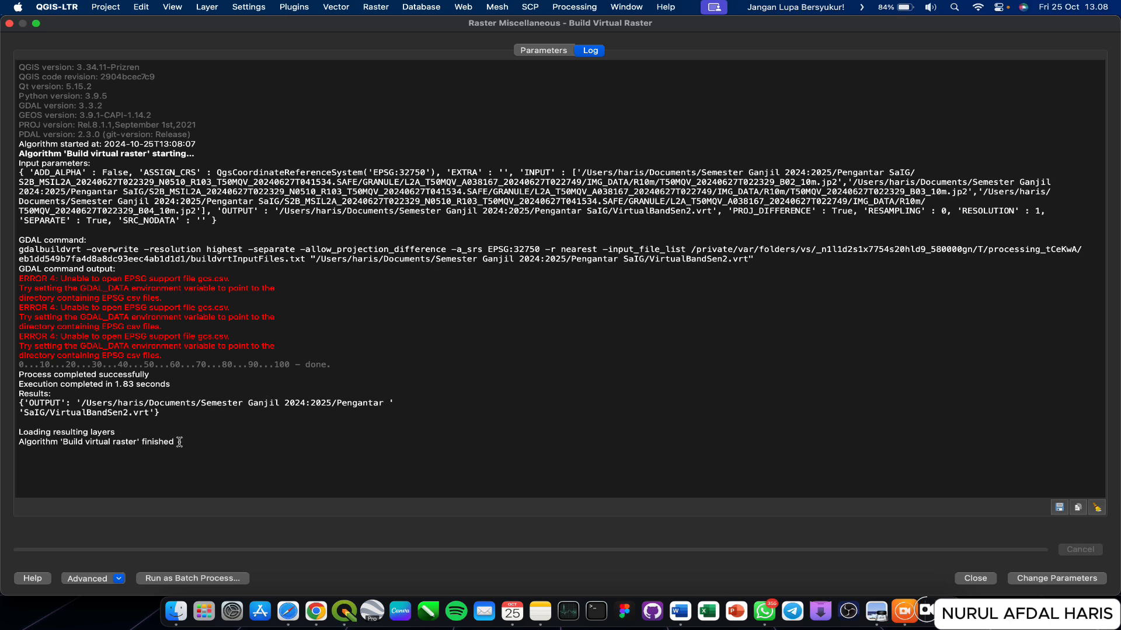
pyautogui.moveTo(176, 442); pyautogui.dragTo(23, 446)
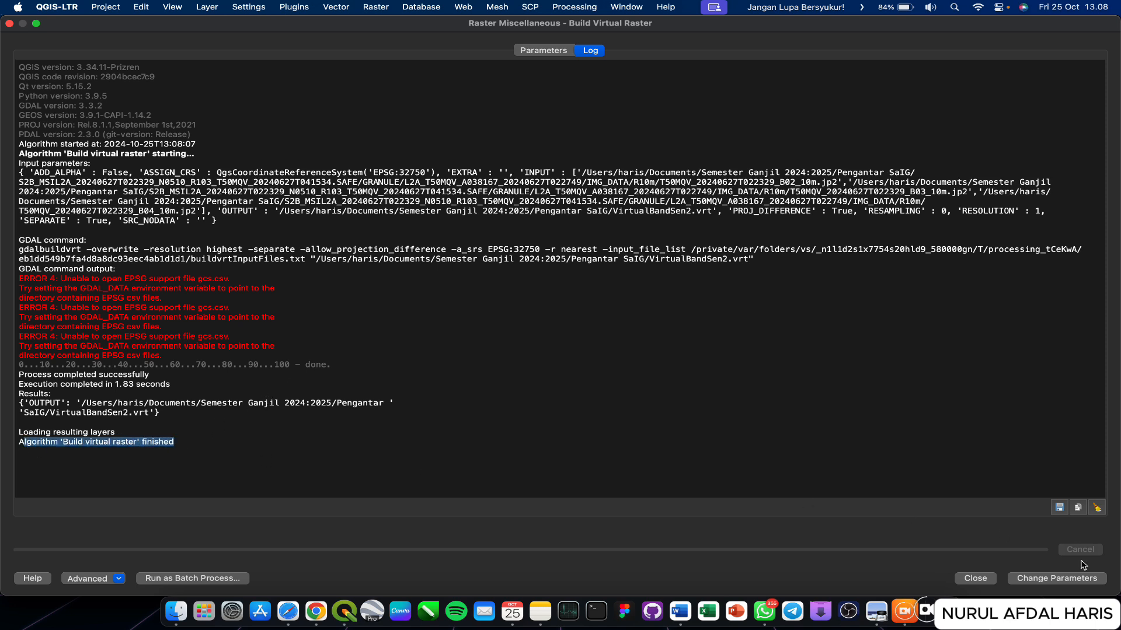
pyautogui.click(986, 579)
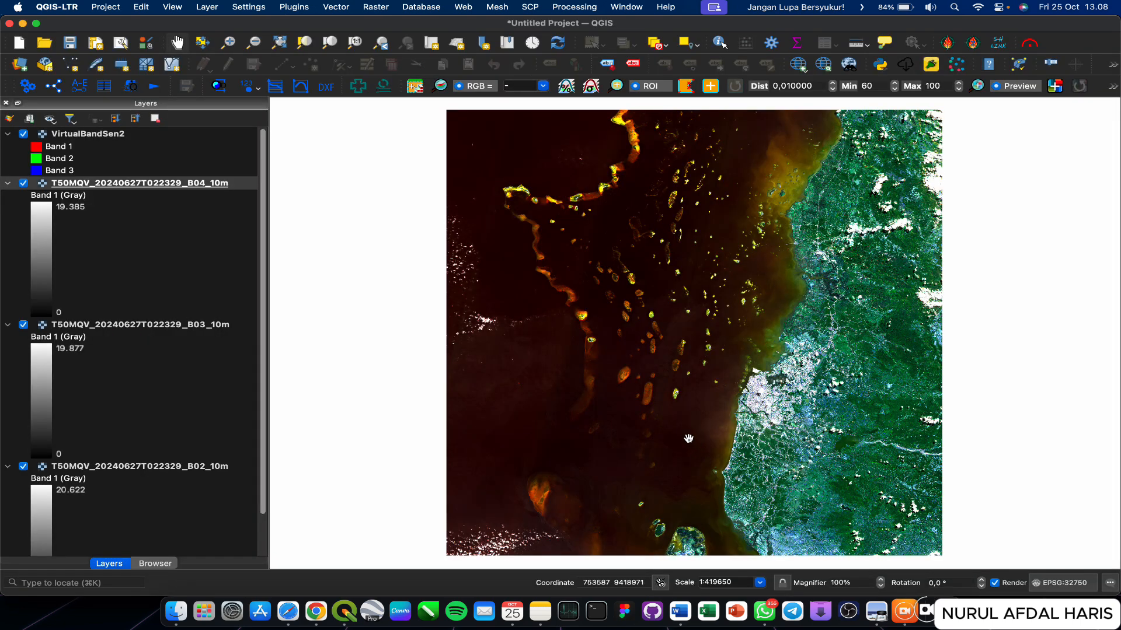
# Hide the single-band layers B04, B03 and B02 and collapse their legends, leaving VirtualBandSen2 displayed
pyautogui.click(23, 183)
pyautogui.click(24, 325)
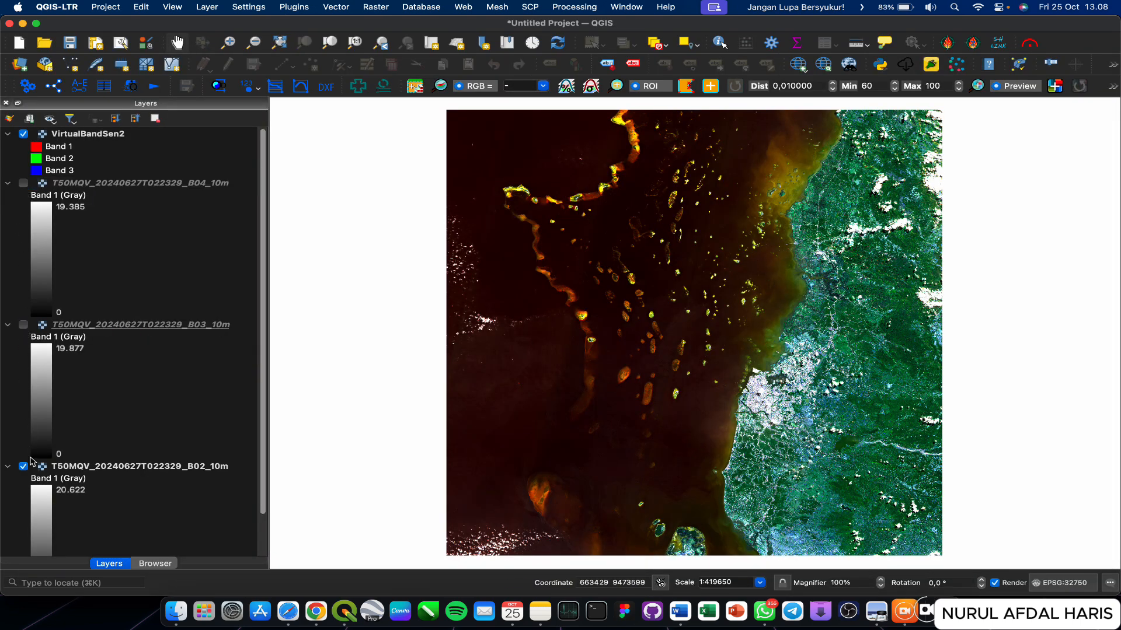
pyautogui.click(34, 465)
pyautogui.click(24, 467)
pyautogui.click(8, 466)
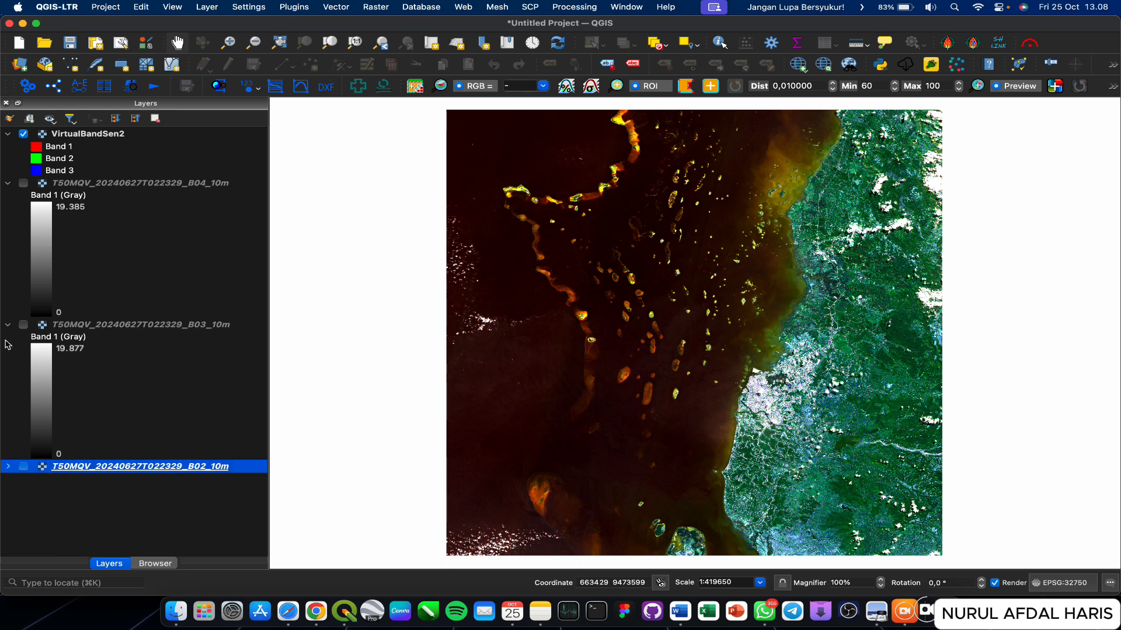
pyautogui.click(7, 324)
pyautogui.click(7, 184)
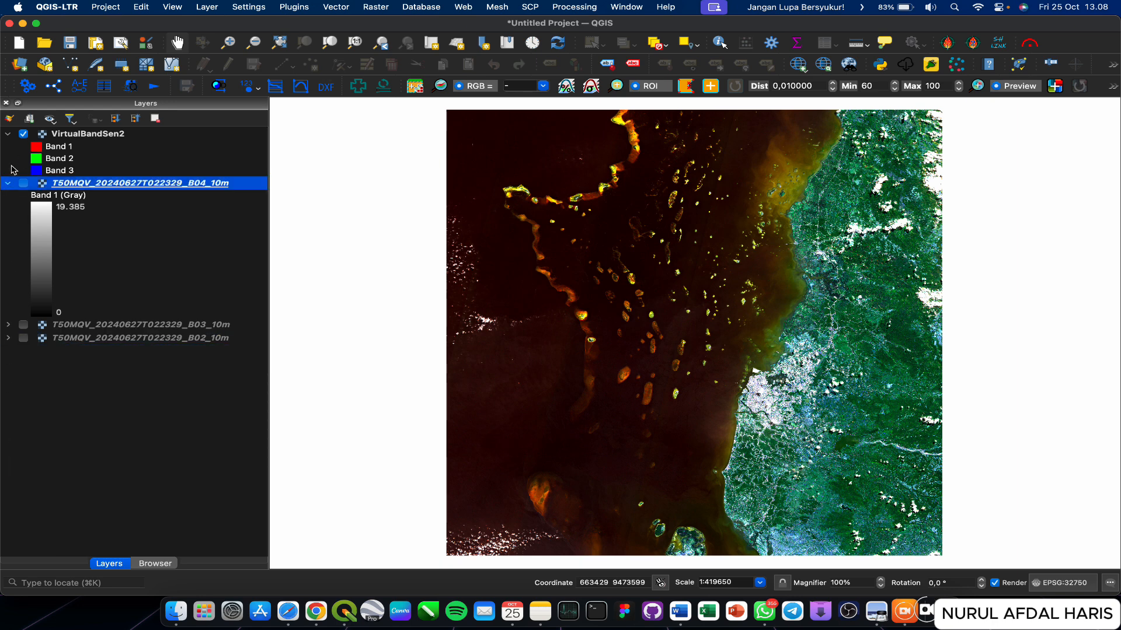
pyautogui.click(8, 185)
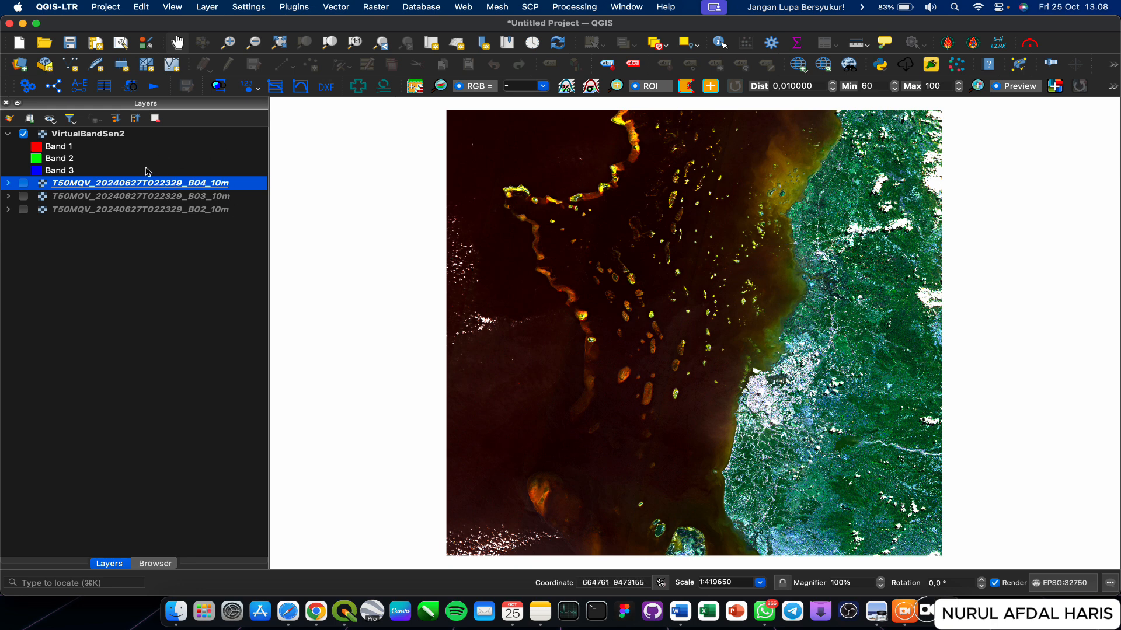
# Open the symbology properties of the VirtualBandSen2 layer
pyautogui.click(107, 138)
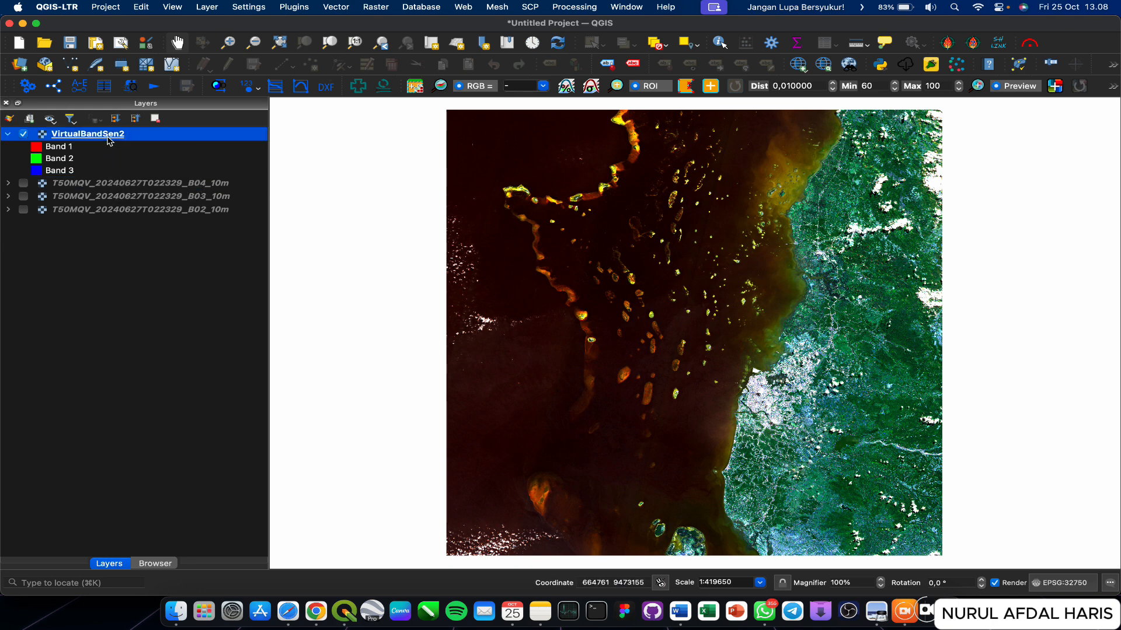
pyautogui.rightClick(140, 139)
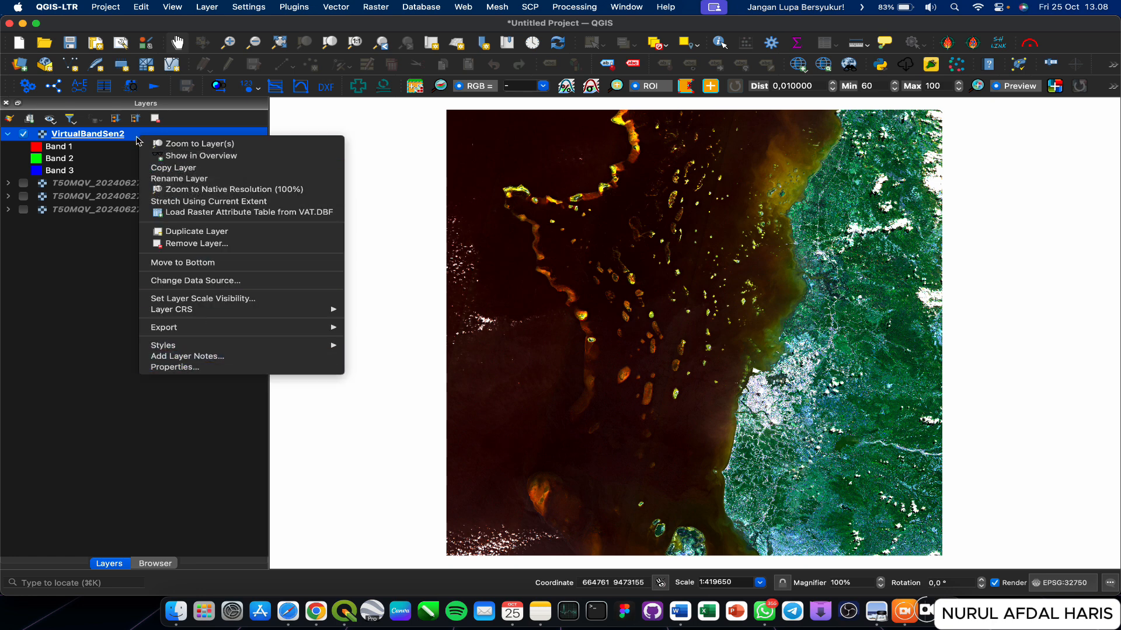
pyautogui.click(175, 367)
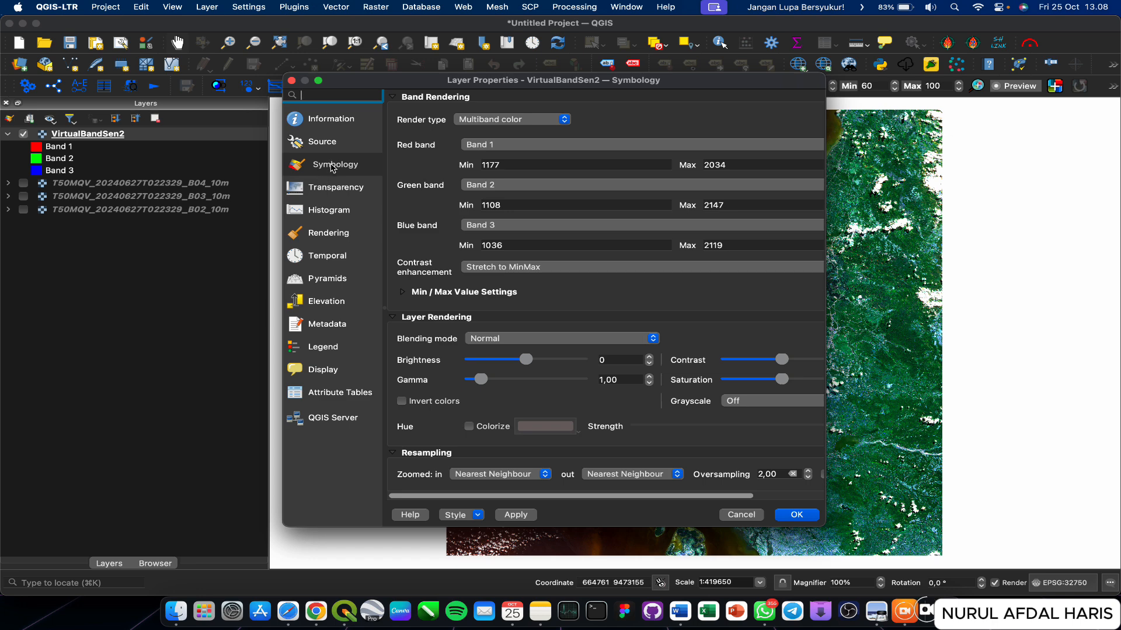
# Try the Singleband gray render type on VirtualBandSen2, and return it to Multiband color
pyautogui.click(531, 120)
pyautogui.click(564, 109)
pyautogui.click(552, 118)
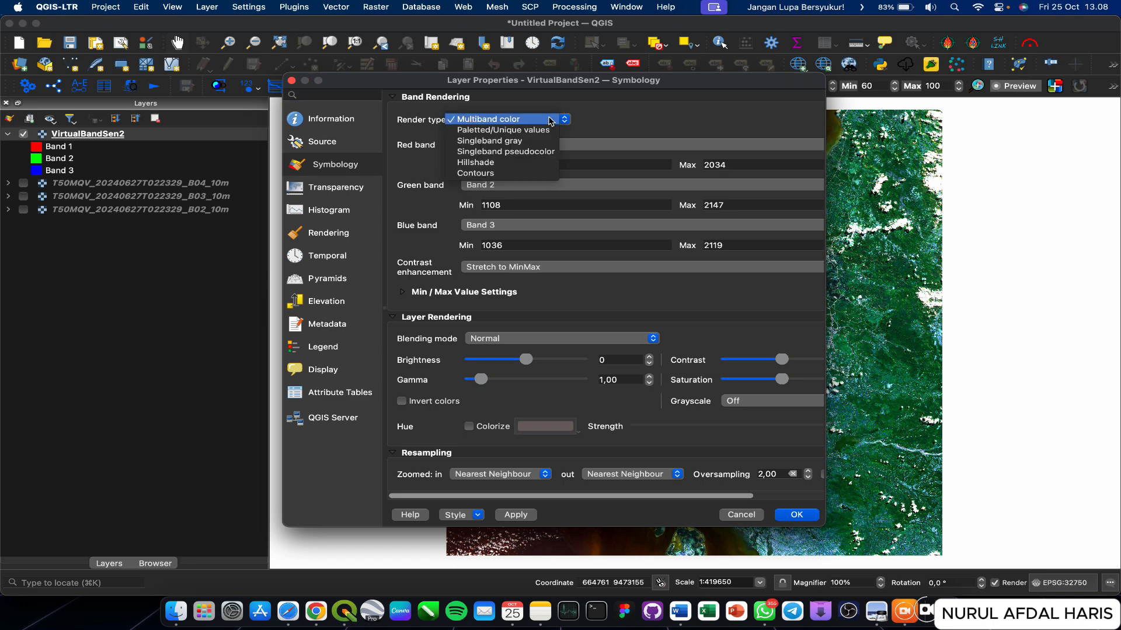
pyautogui.click(524, 145)
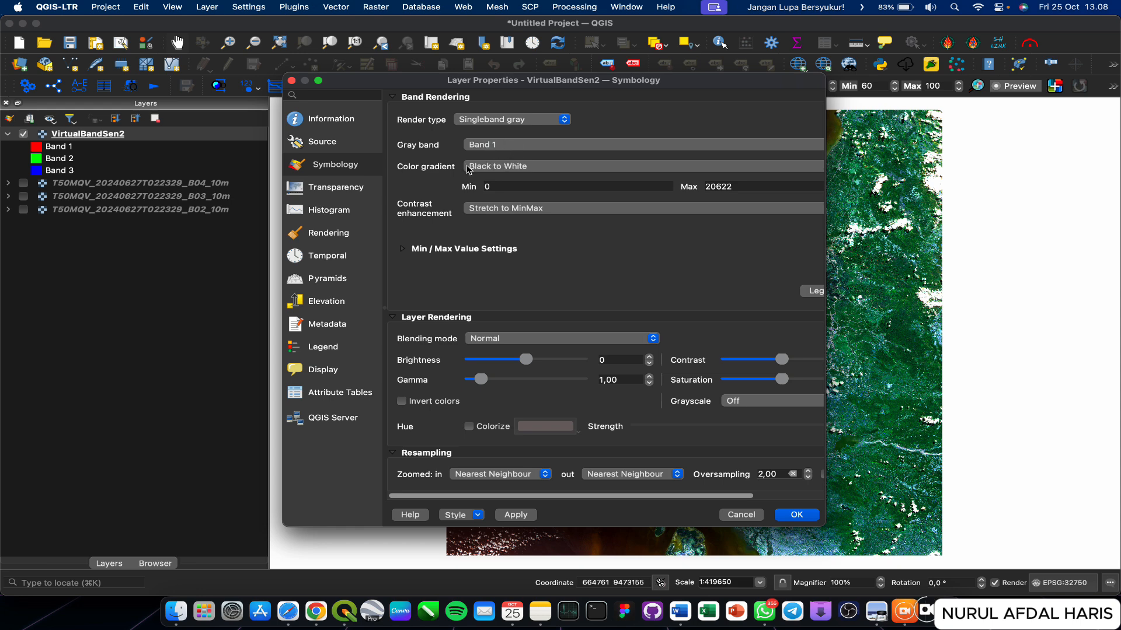
pyautogui.click(470, 118)
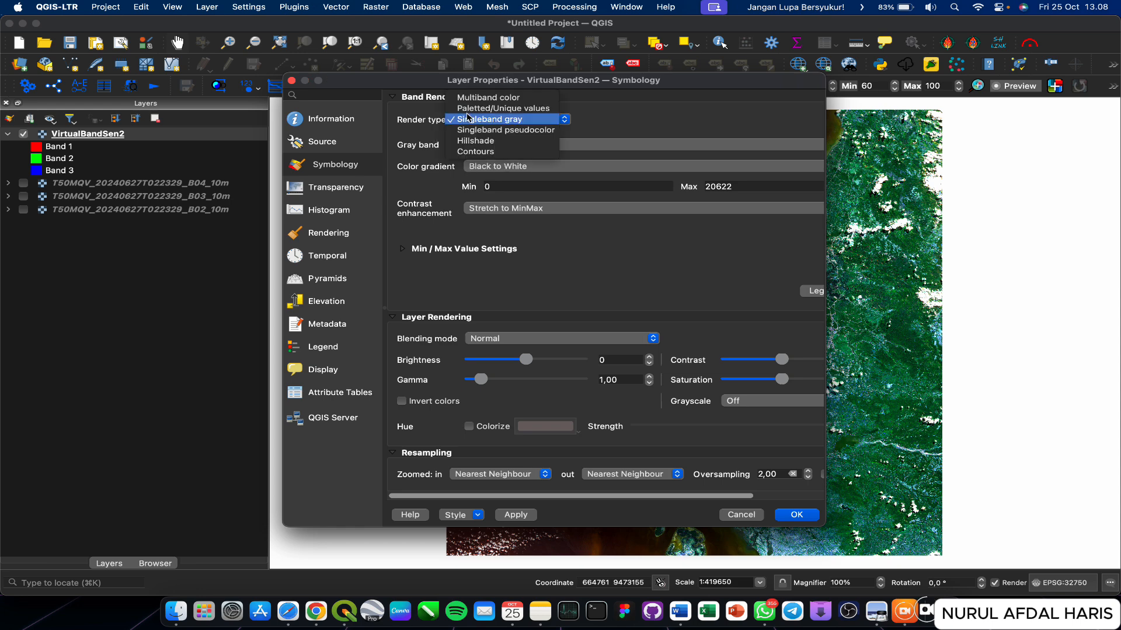
pyautogui.click(474, 98)
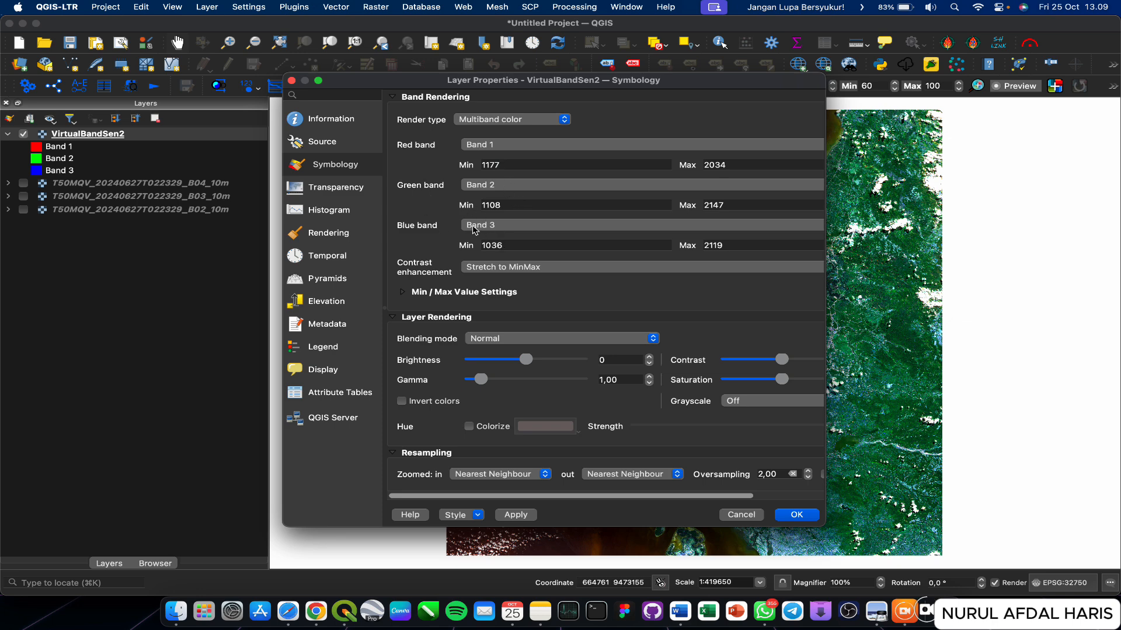
# Assign Band 3 to the red band and Band 1 to the blue band of VirtualBandSen2, and apply the symbology
pyautogui.moveTo(602, 84); pyautogui.dragTo(357, 101)
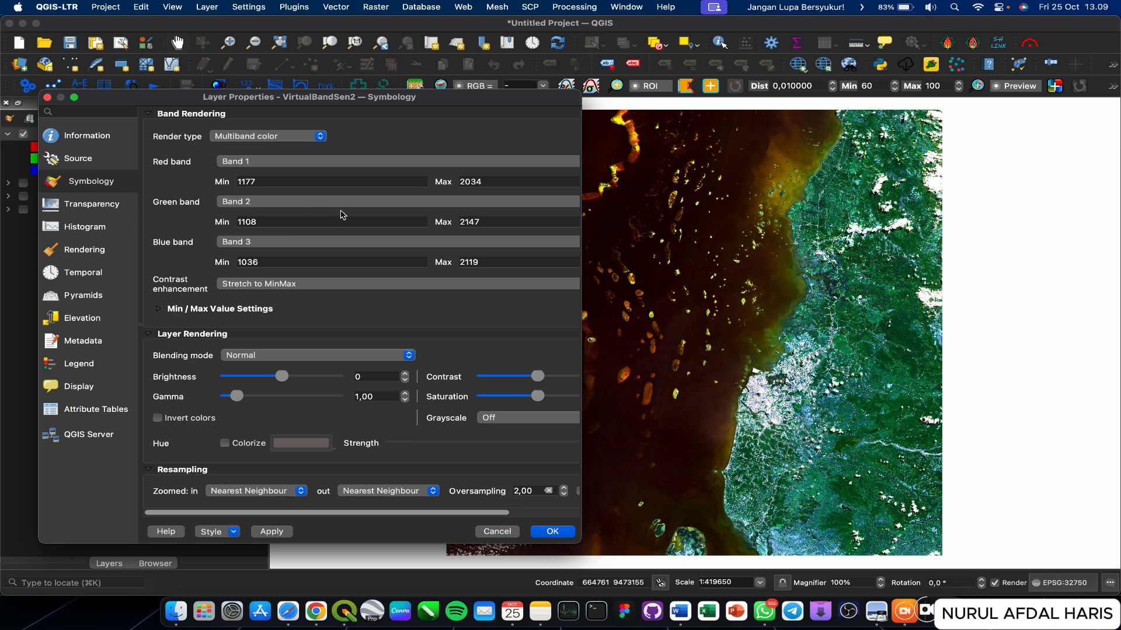
pyautogui.click(248, 164)
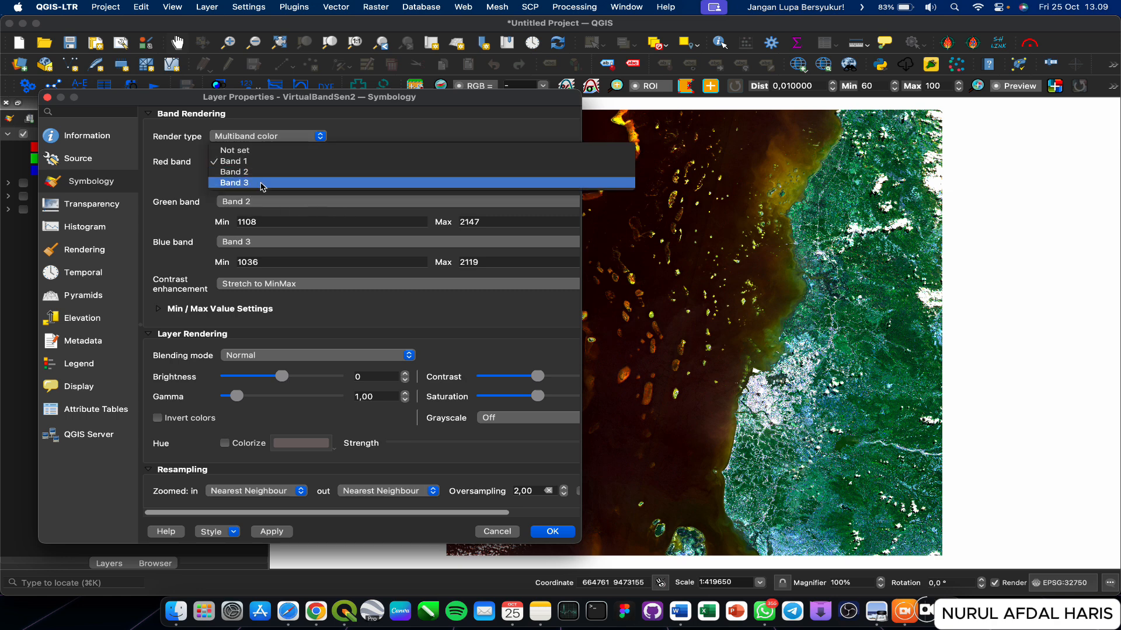
pyautogui.click(262, 185)
pyautogui.click(263, 243)
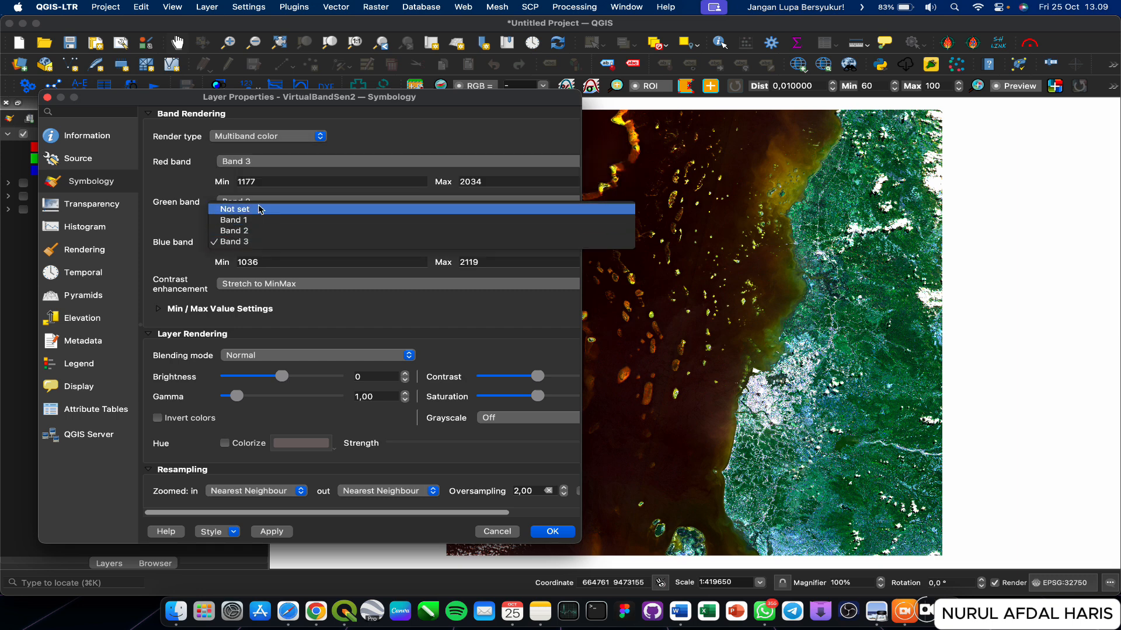
pyautogui.click(260, 221)
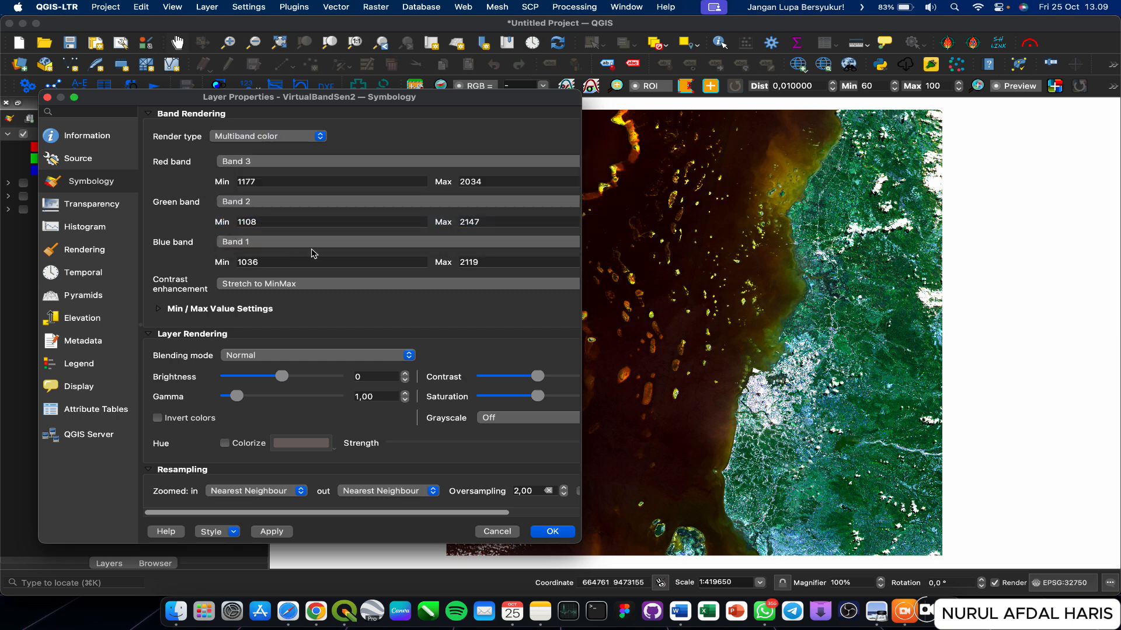
pyautogui.click(560, 531)
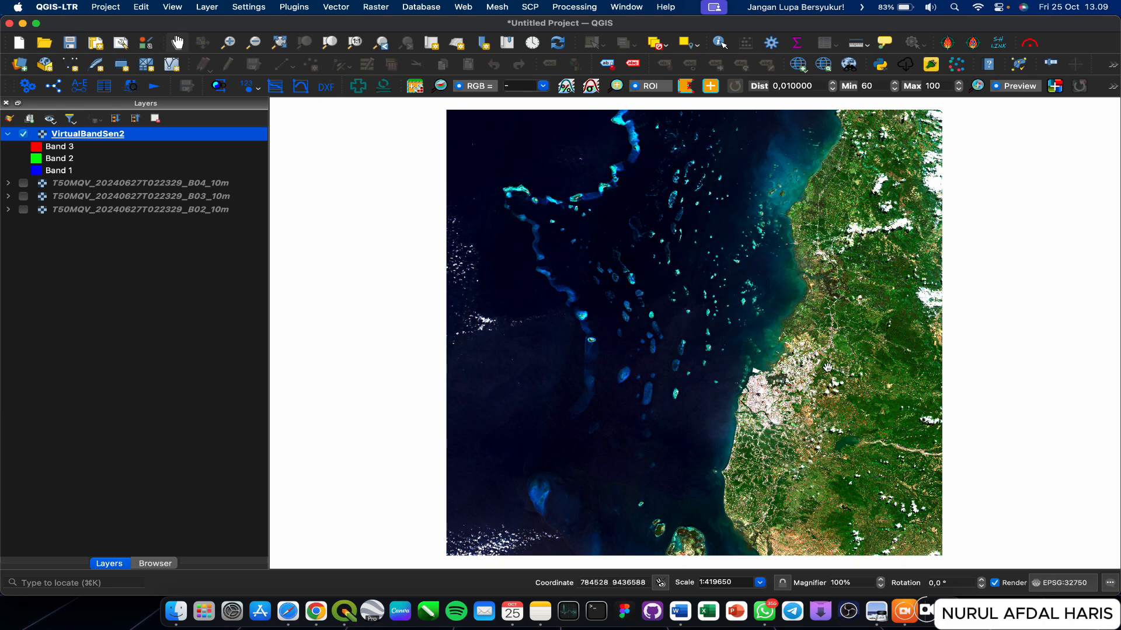
# Examine the recoloured VirtualBandSen2 composite along the coast and over the city's built-up area at several map scales
pyautogui.scroll(2, 828, 367)
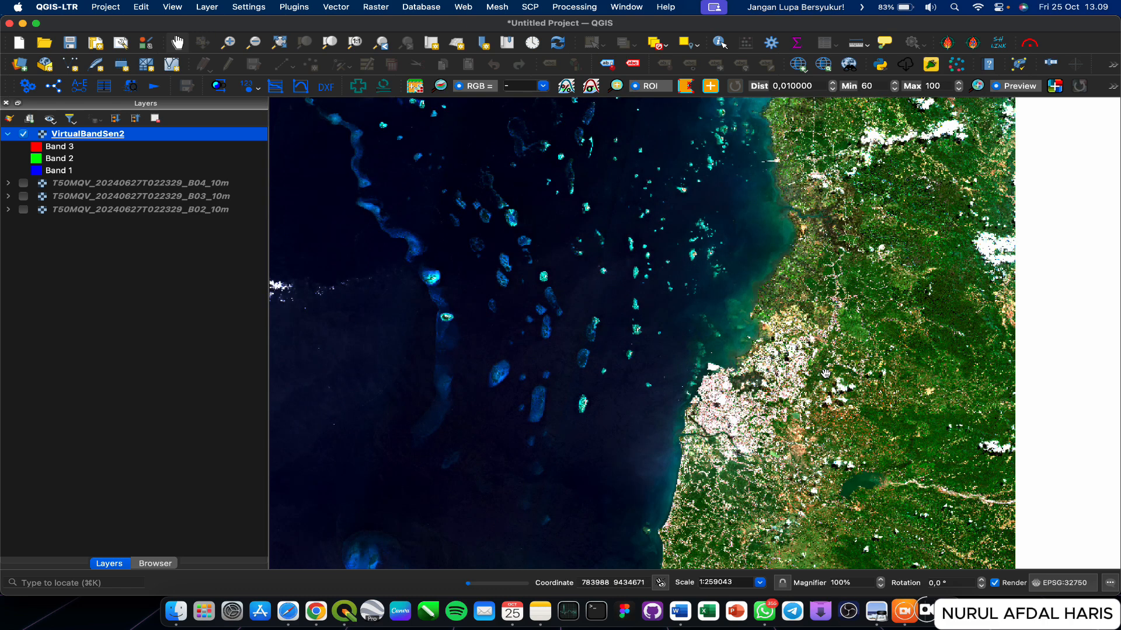
pyautogui.scroll(1, 825, 372)
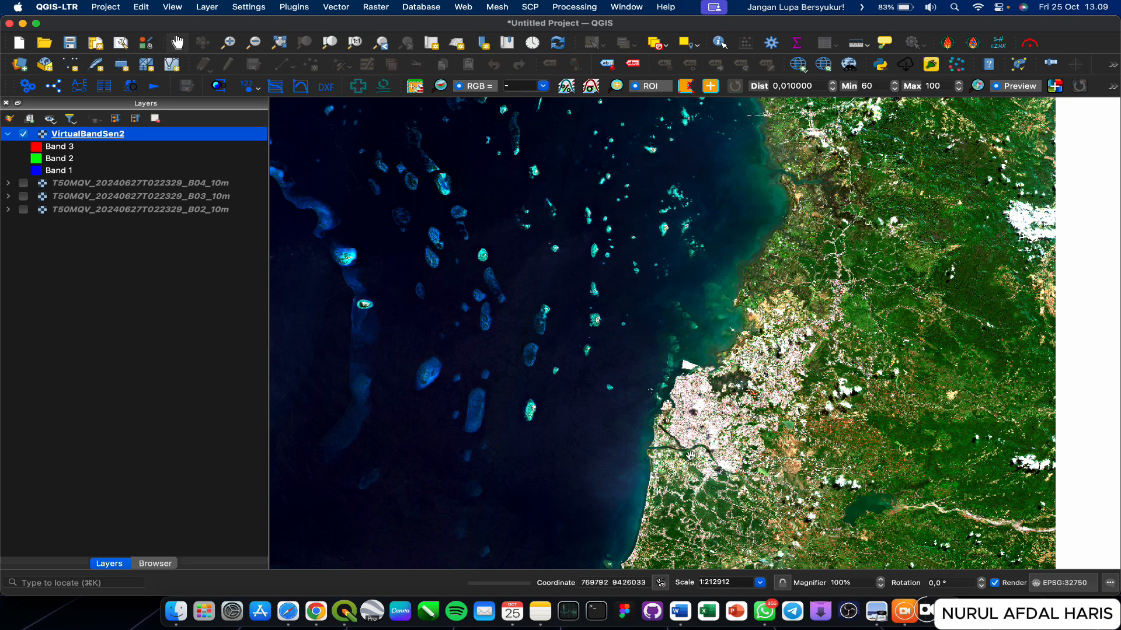
pyautogui.scroll(5, 699, 446)
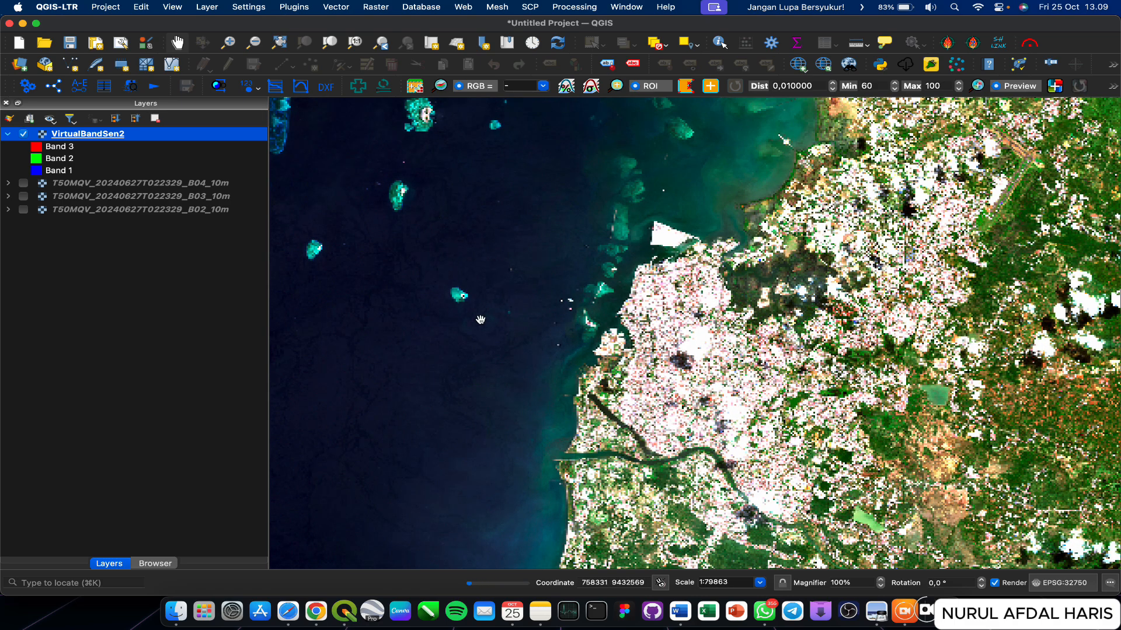
pyautogui.scroll(-2, 741, 304)
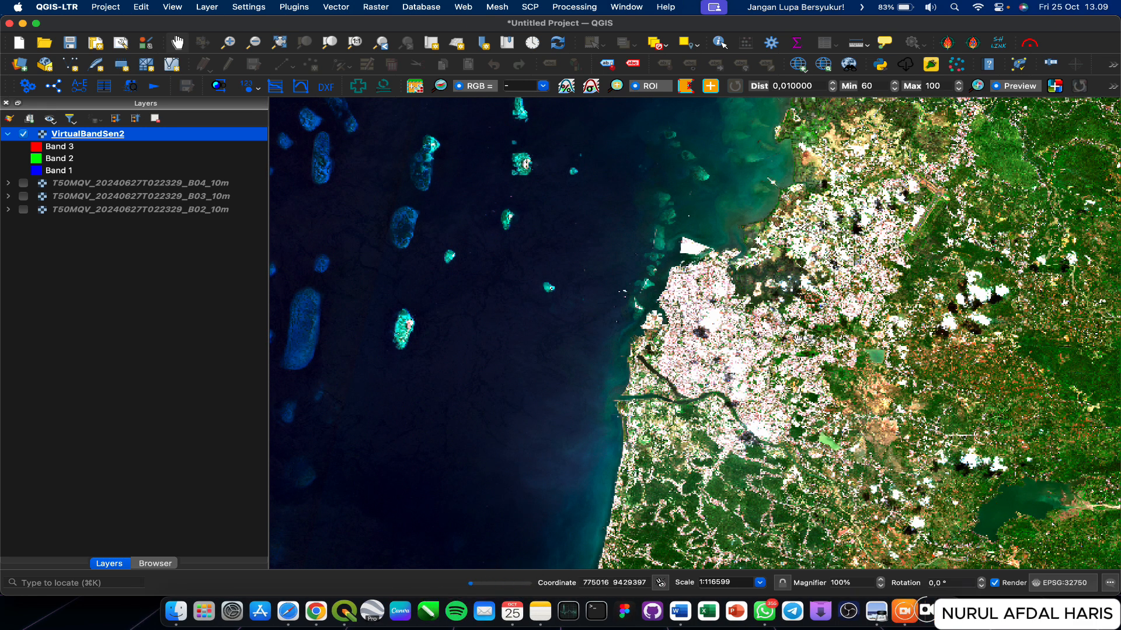
pyautogui.scroll(5, 806, 334)
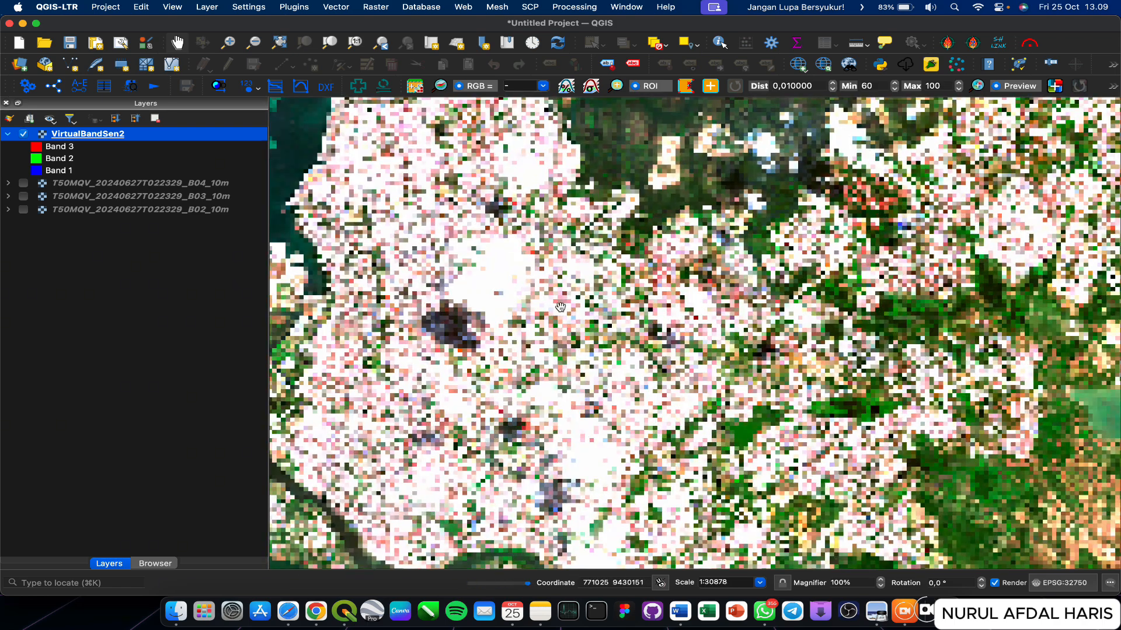
pyautogui.moveTo(519, 286); pyautogui.dragTo(759, 199)
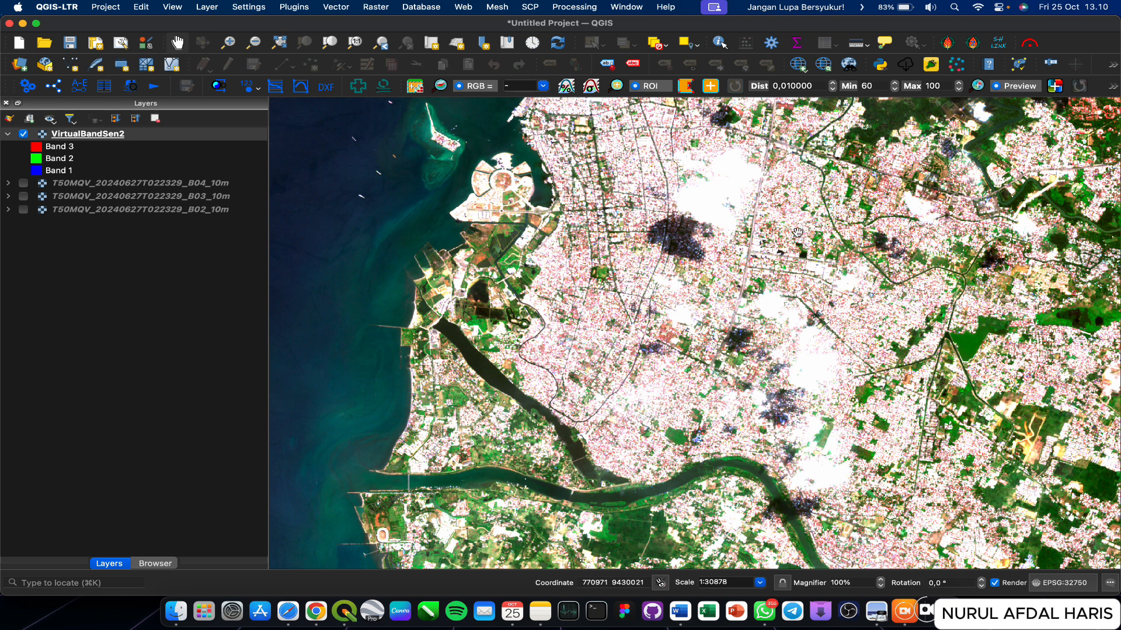
pyautogui.scroll(-3, 797, 232)
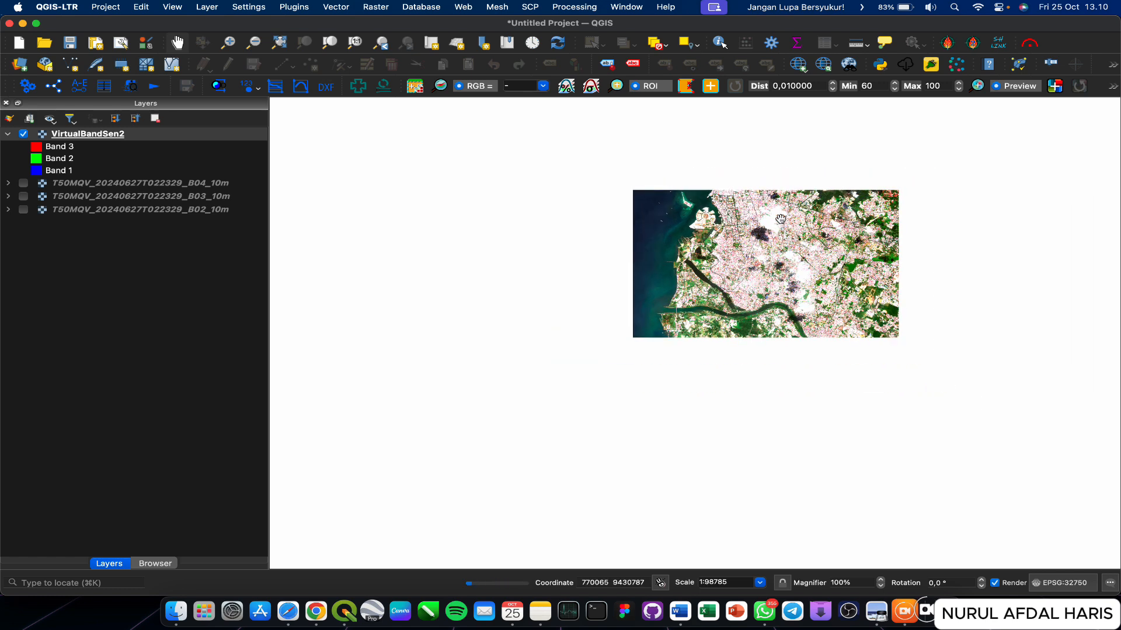
pyautogui.moveTo(781, 218); pyautogui.dragTo(718, 277)
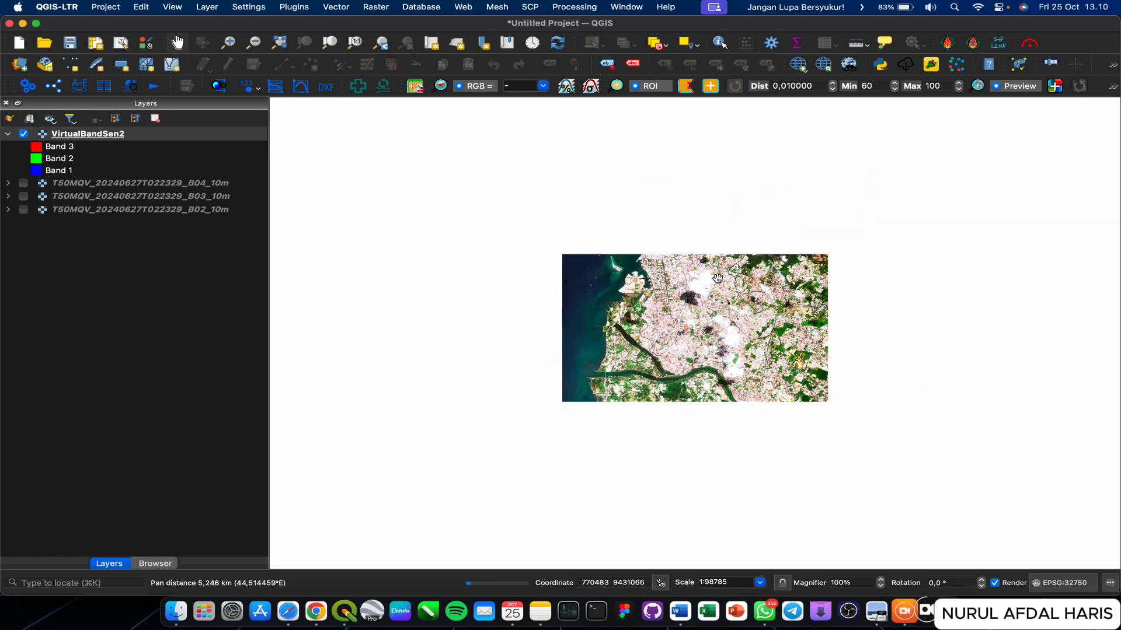